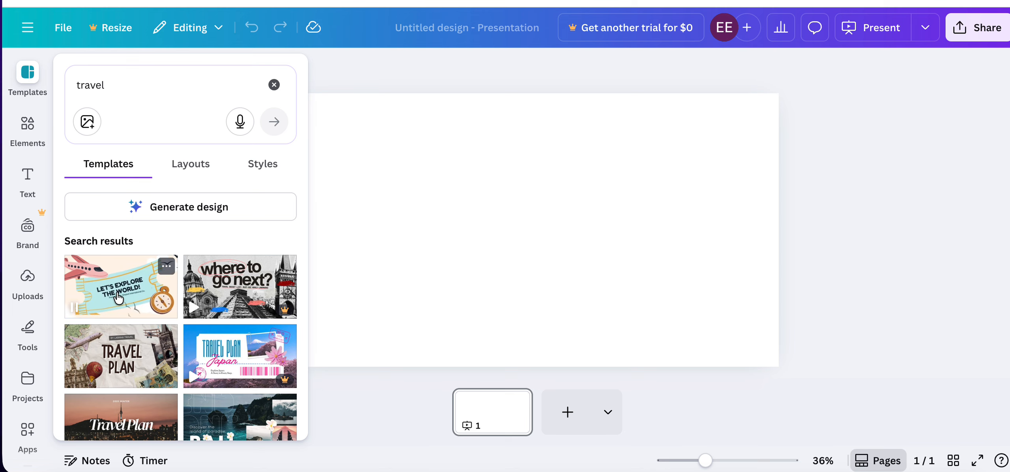
Apply the "Let's Explore the World!" cover from the Blue Colorful Illustrative Travel Animated Presentation template to page 1.
left_click(114, 291)
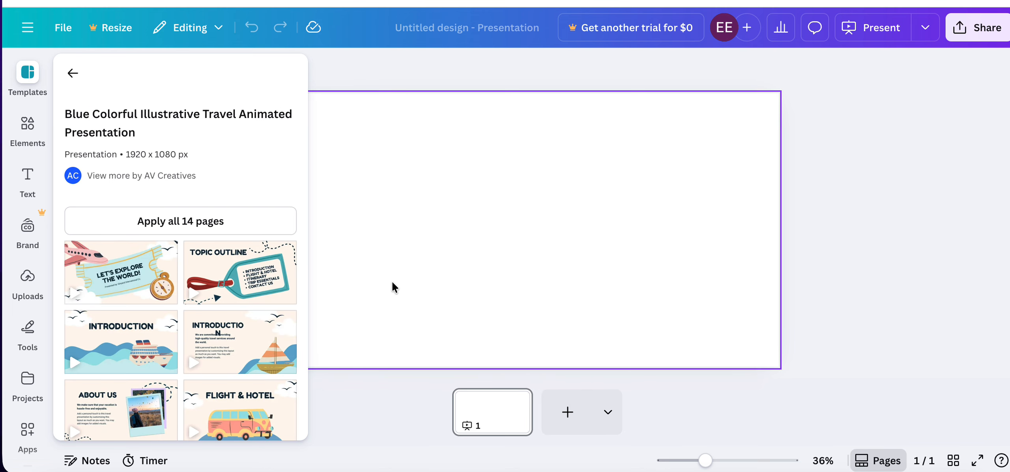
left_click(113, 270)
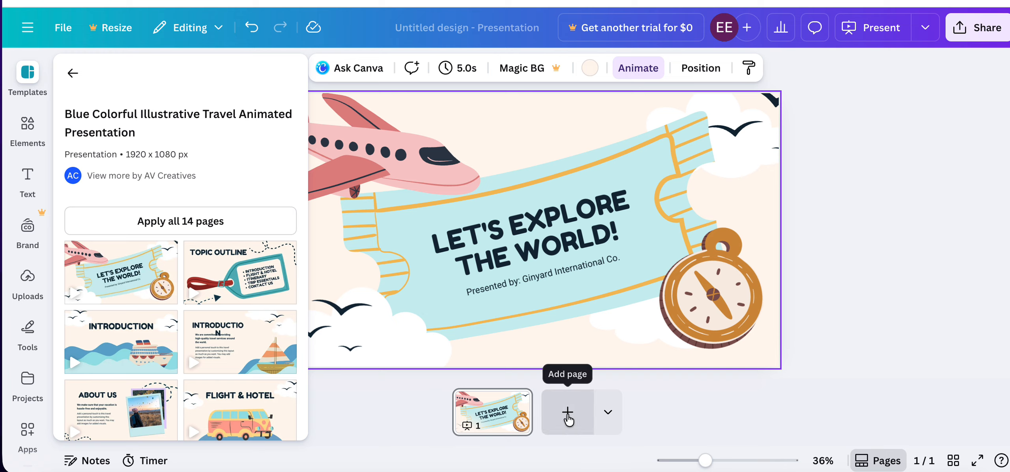
Add a second presentation page, clear its background, and apply the travel template's "About Us" layout to it.
left_click(608, 412)
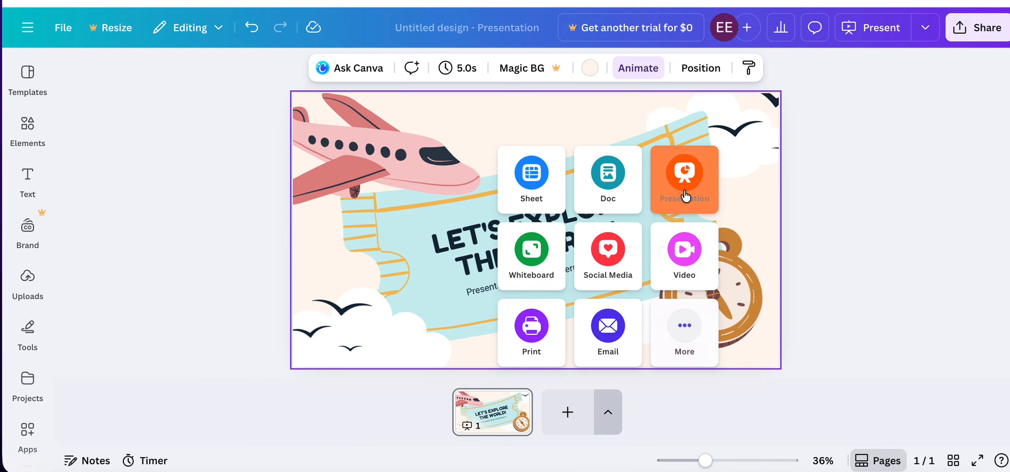
left_click(682, 184)
left_click(540, 298)
key("Delete")
left_click(28, 72)
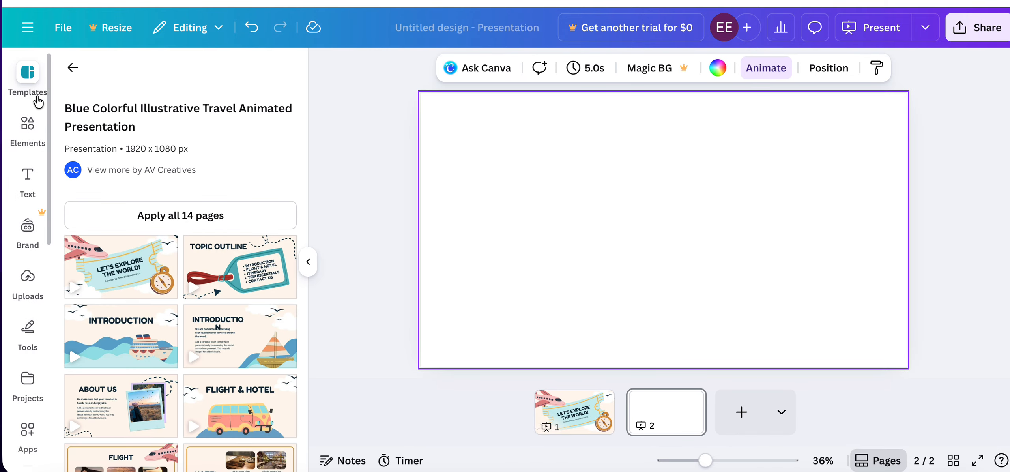
scroll(201, 399, "down", 1)
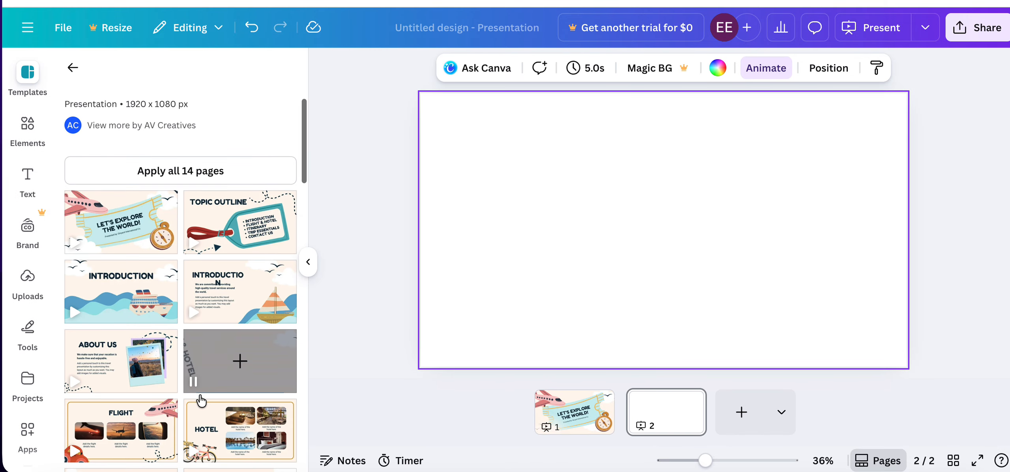
left_click(121, 361)
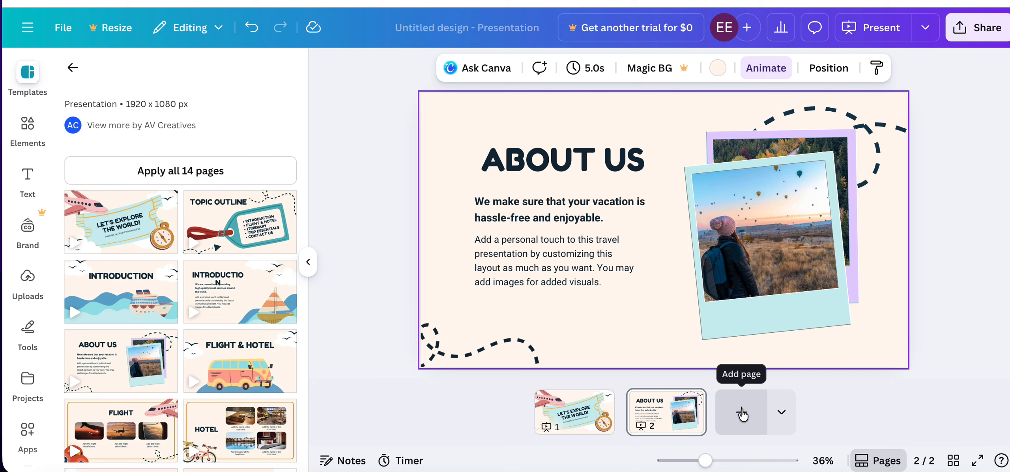
Add a third presentation page, clear its background, and apply the template's "The Itinerary" layout.
left_click(781, 412)
left_click(864, 179)
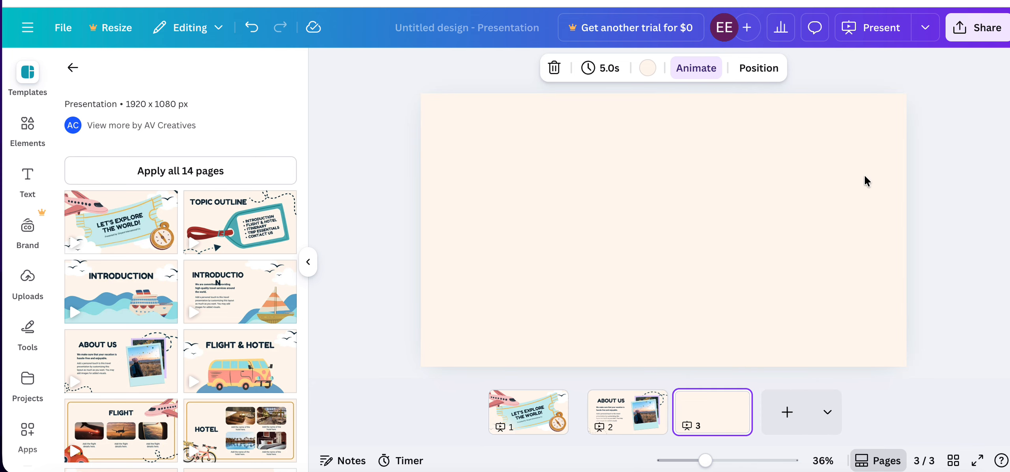
left_click(675, 202)
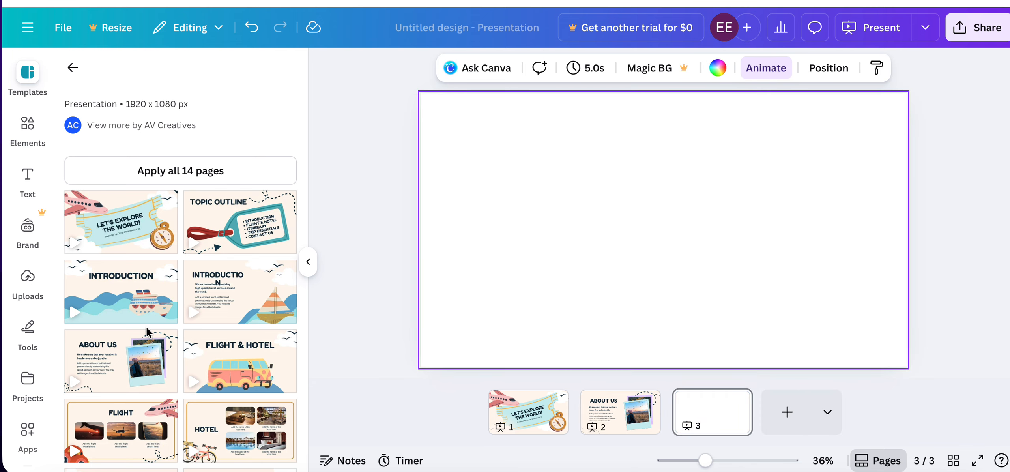
scroll(147, 331, "down", 5)
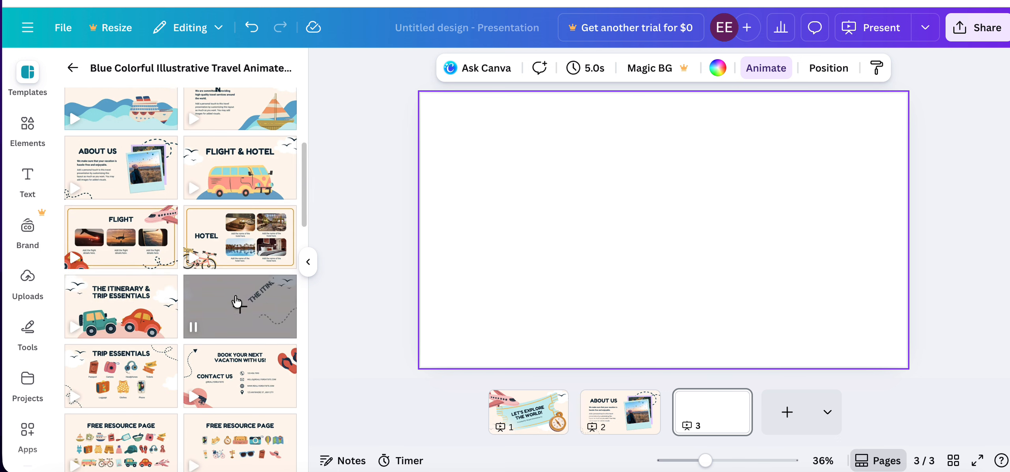
left_click(236, 302)
Add a blank sheet as page 4 and a presentation page 5 using the Brown and Beige Vintage "Travel Plan" cover.
left_click(828, 414)
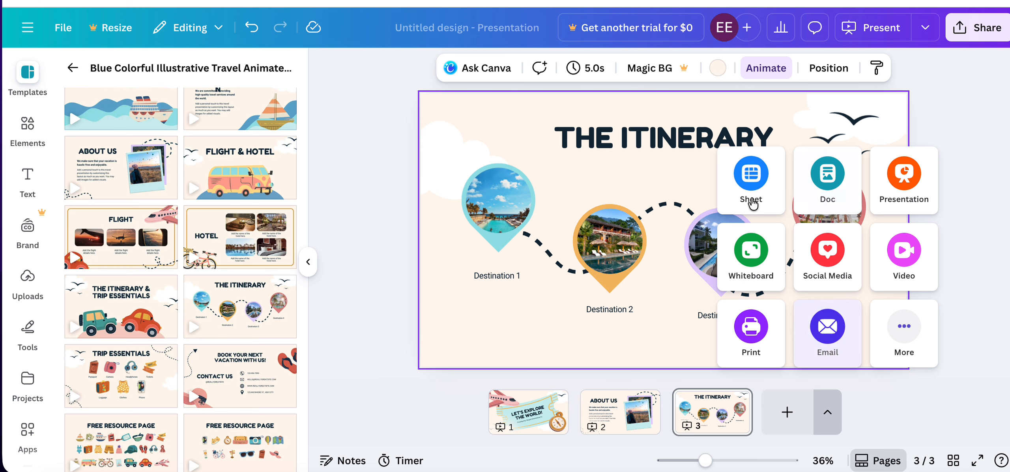
left_click(750, 180)
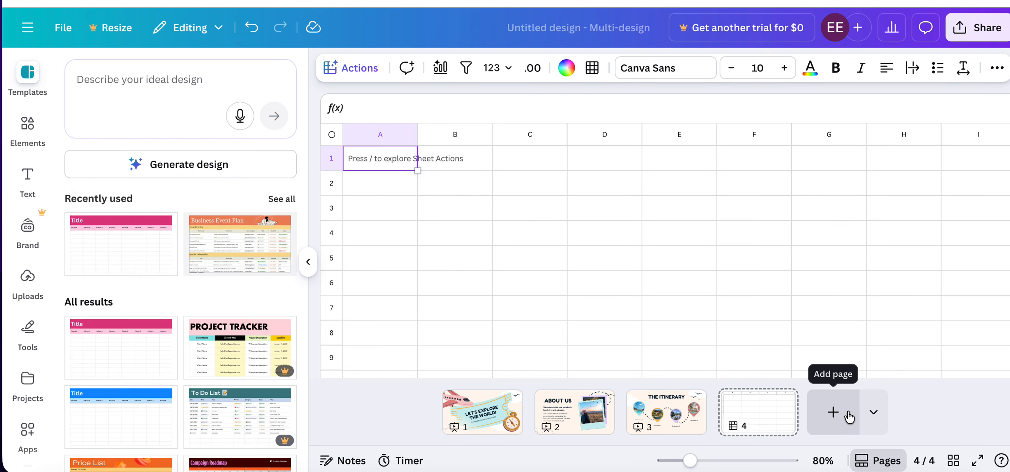
left_click(873, 412)
left_click(942, 178)
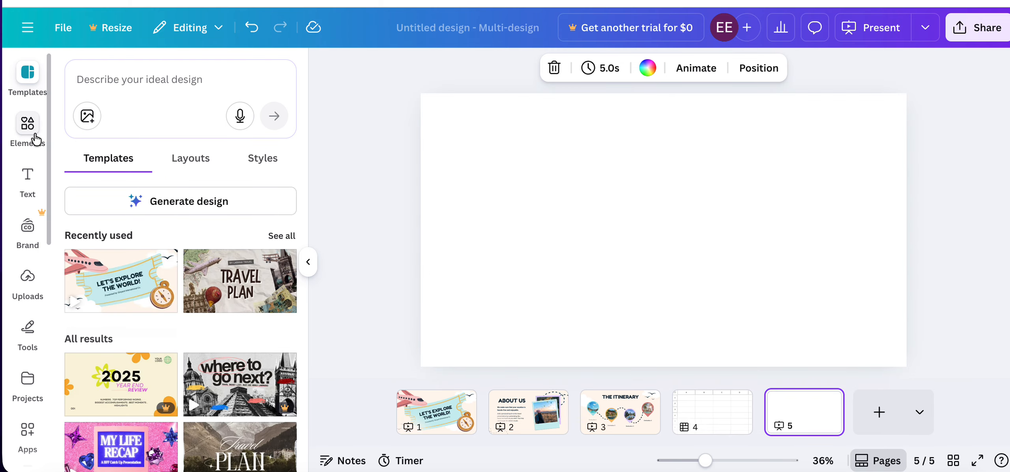
left_click(236, 280)
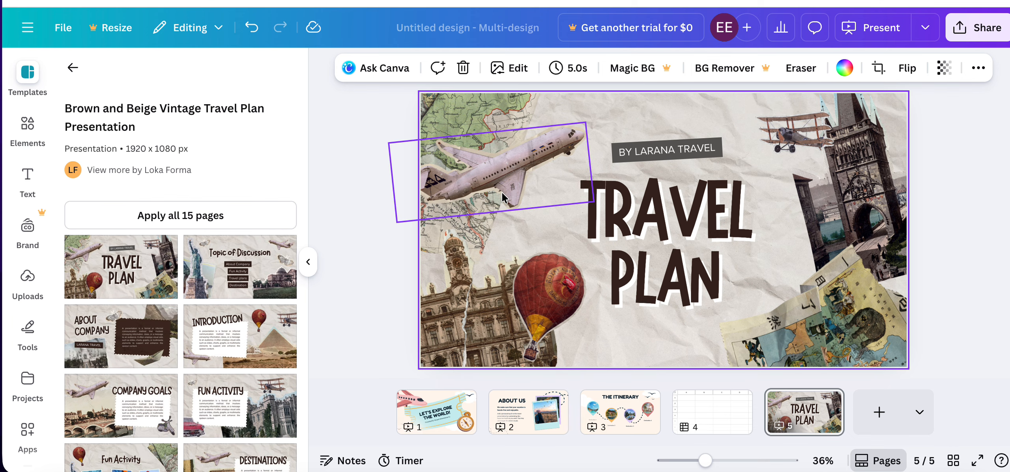
Set the background of page 1 to the default yellow-to-pink gradient.
left_click(407, 400)
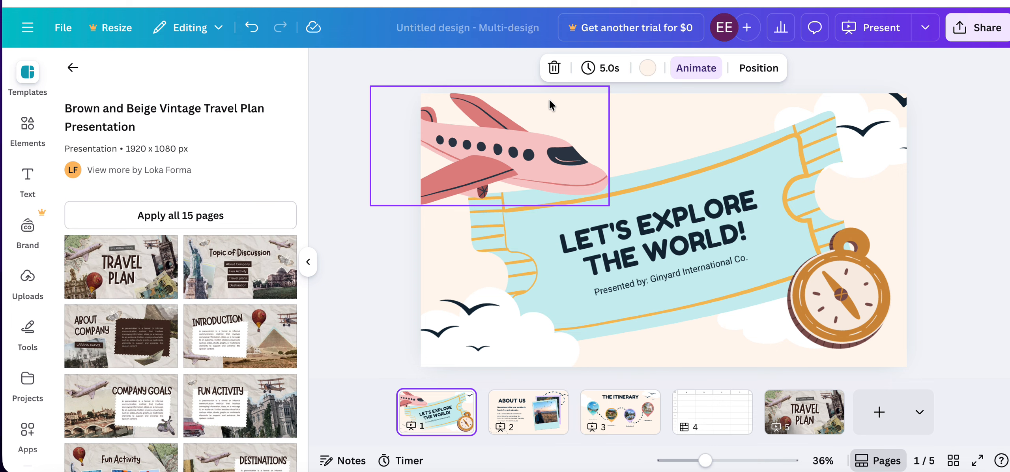
left_click(676, 103)
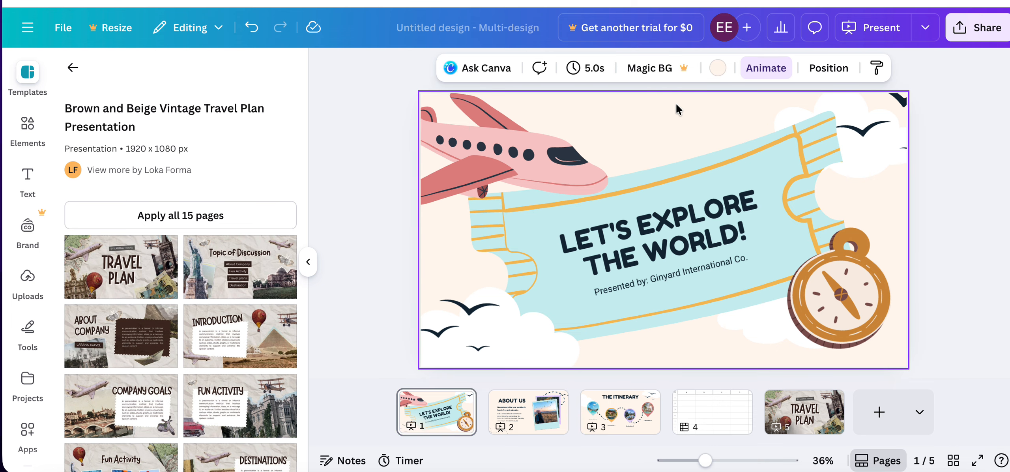
left_click(718, 68)
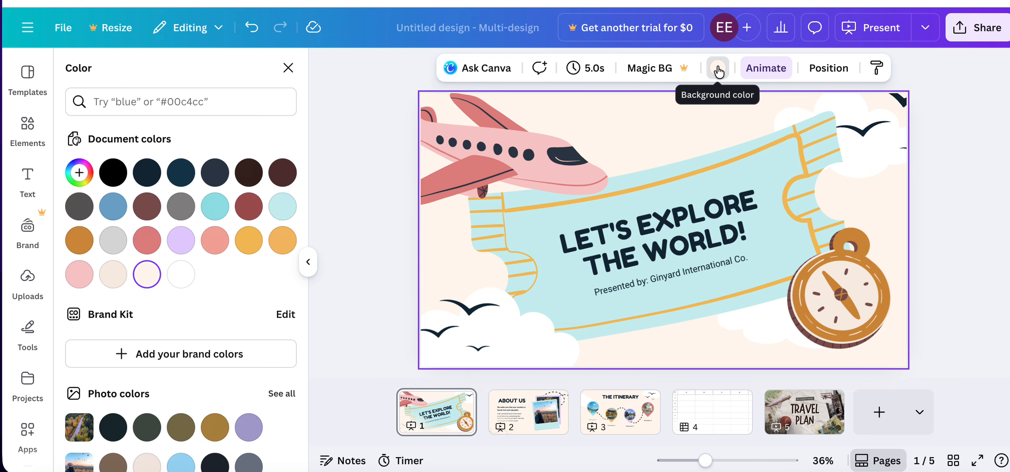
scroll(201, 273, "down", 6)
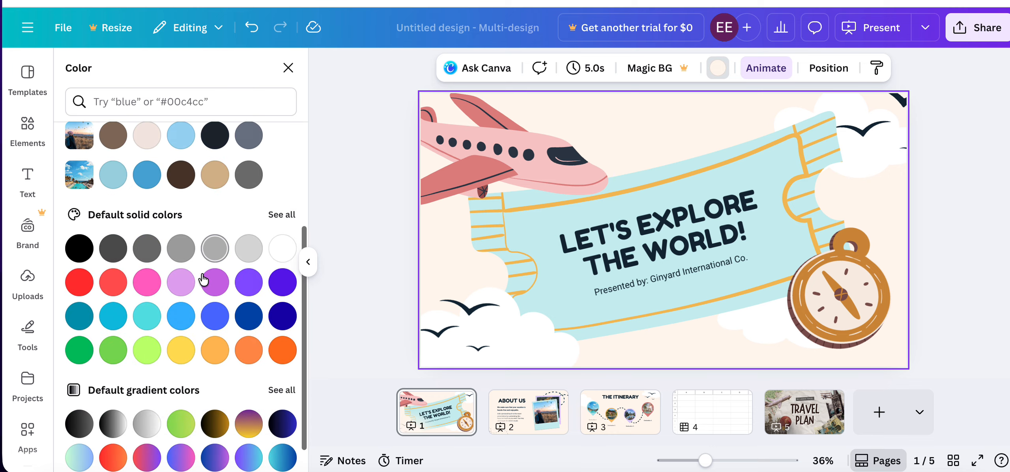
left_click(248, 448)
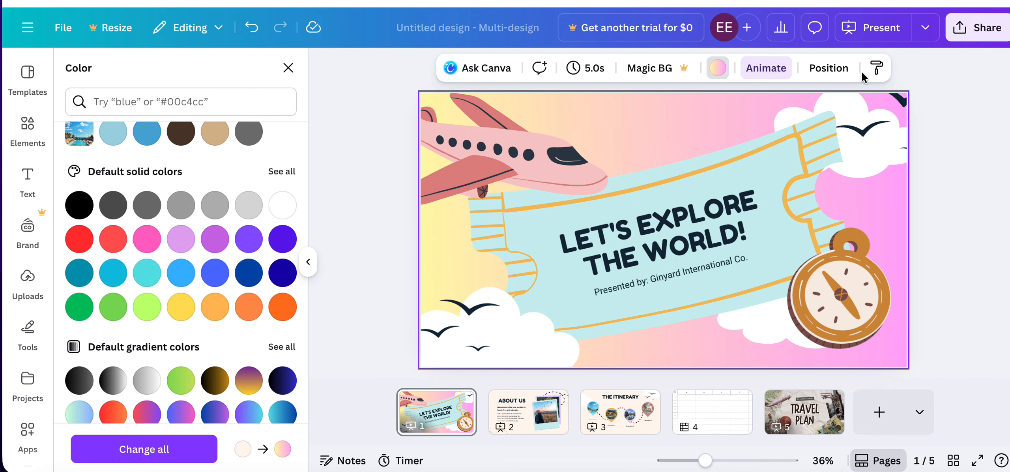
Copy the background style of page 1 onto the "About Us" page.
left_click(877, 68)
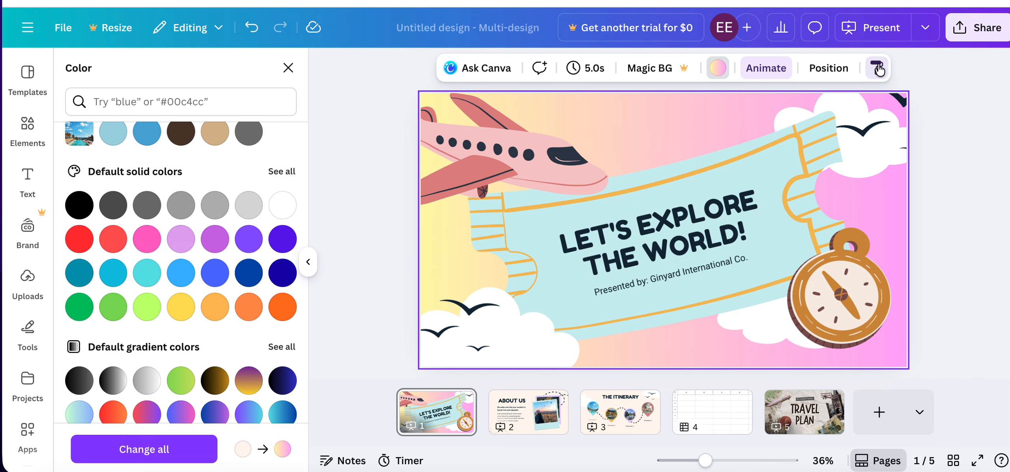
left_click(505, 418)
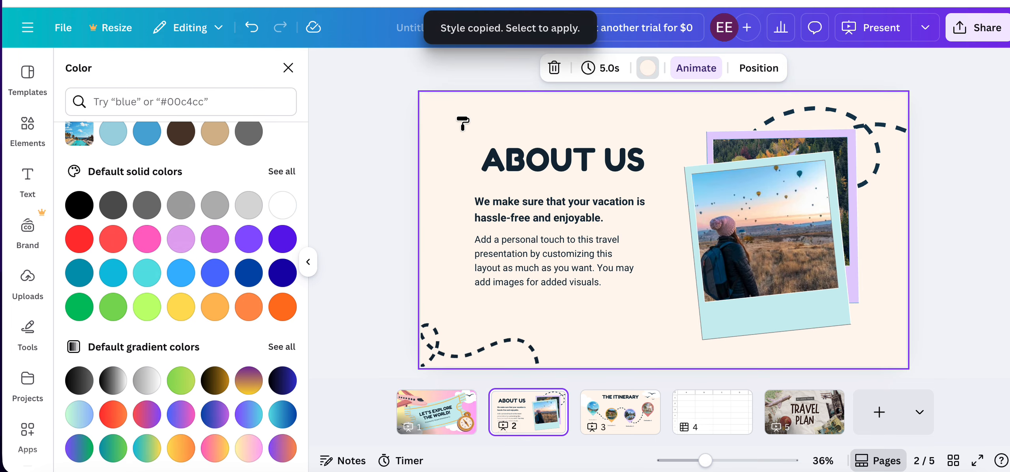
left_click(462, 123)
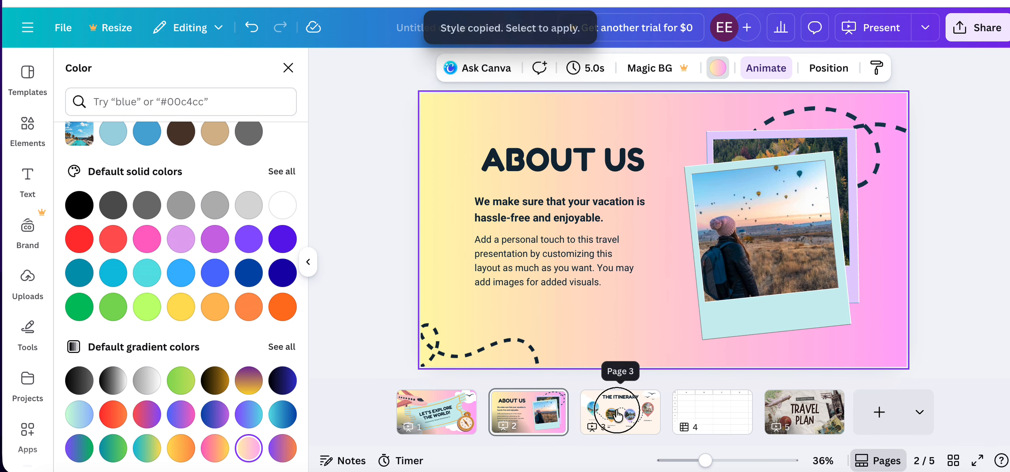
Copy the gradient background style from the "About Us" page onto "The Itinerary" page.
left_click(618, 413)
left_click(462, 107)
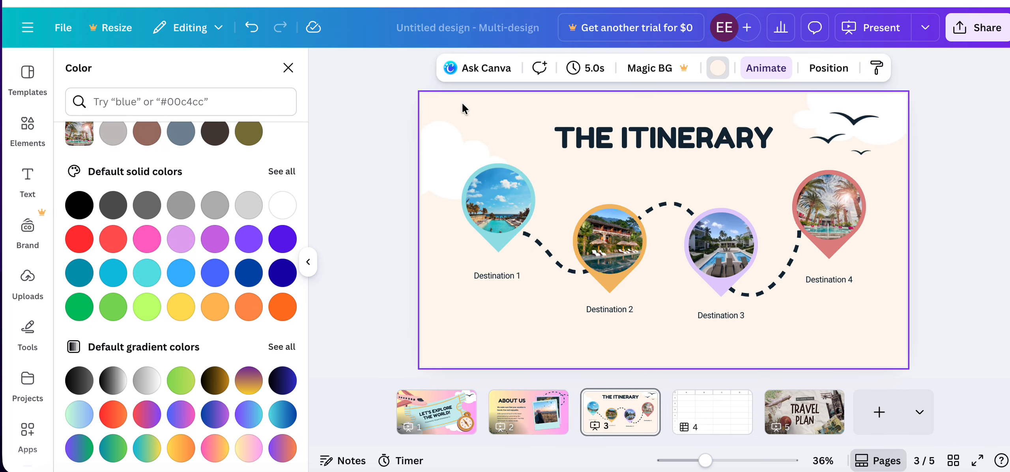
left_click(507, 413)
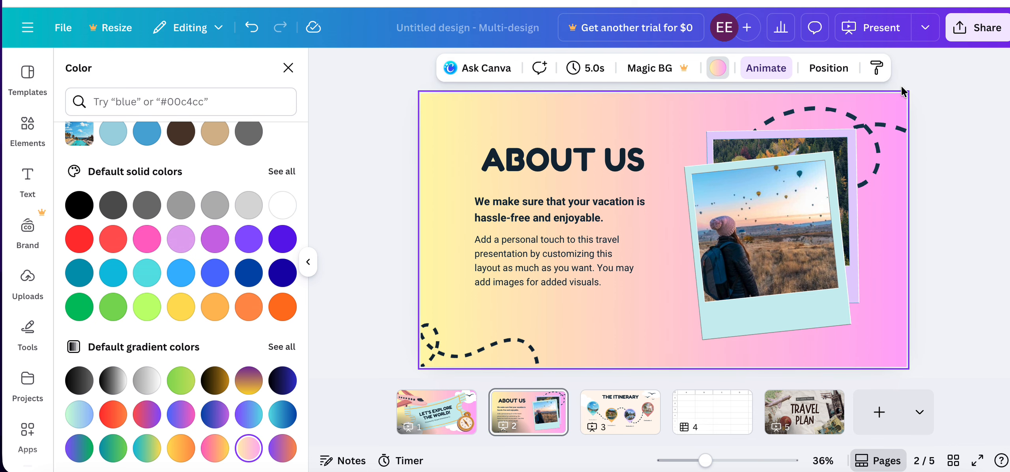
left_click(876, 68)
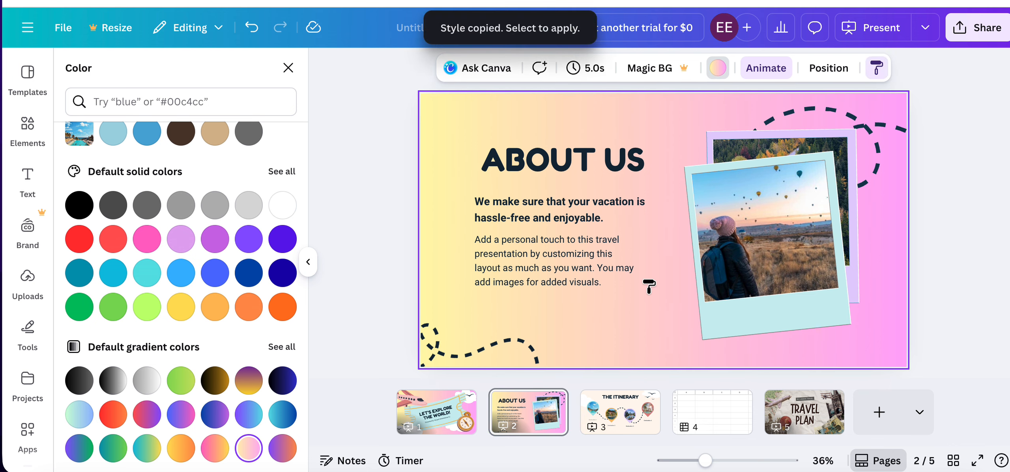
left_click(608, 404)
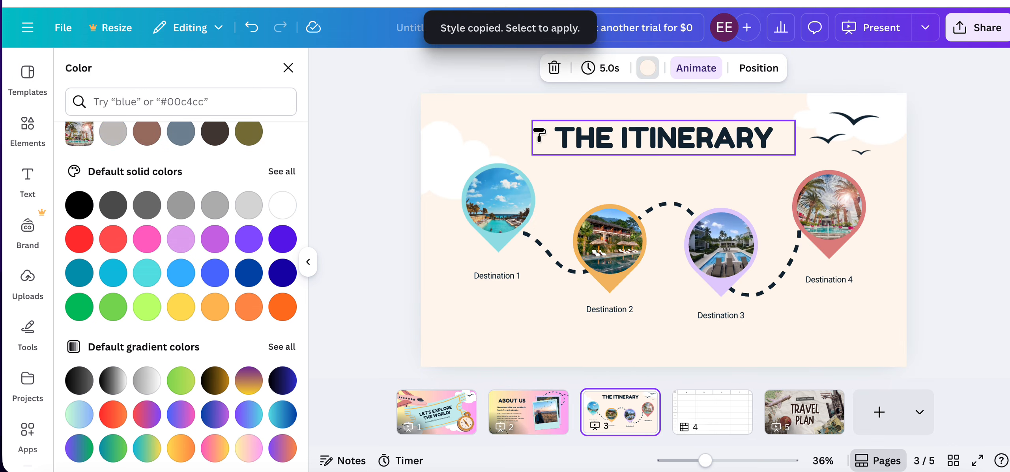
left_click(456, 112)
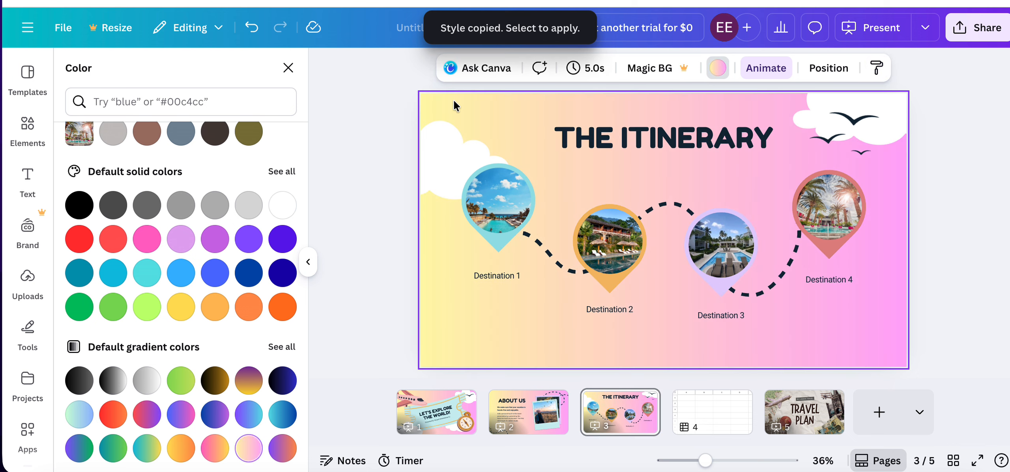
Copy the "About Us" page's gradient background style onto the "Travel Plan" page, replacing its crumpled paper background.
left_click(787, 399)
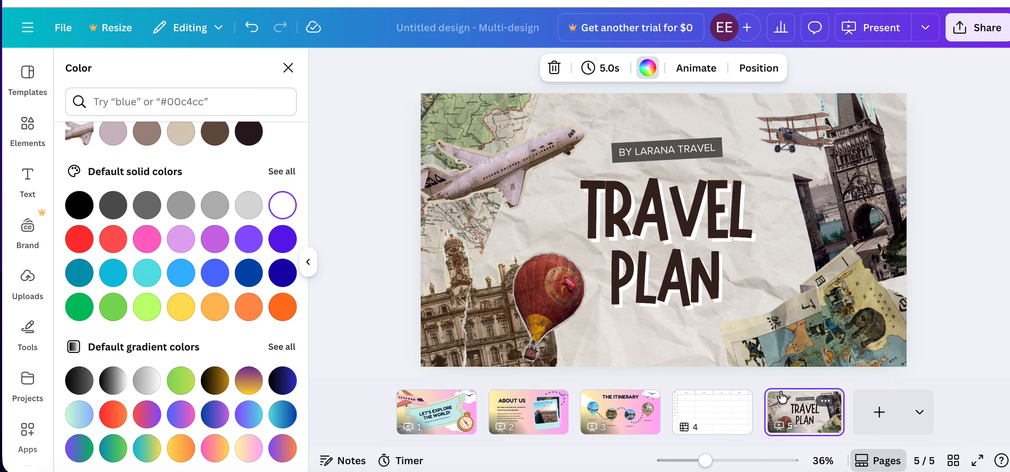
left_click(456, 111)
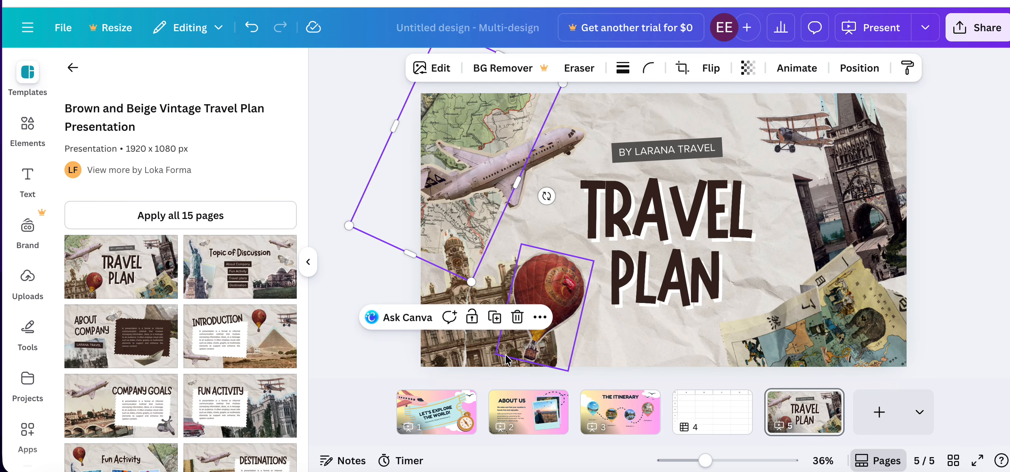
left_click(528, 412)
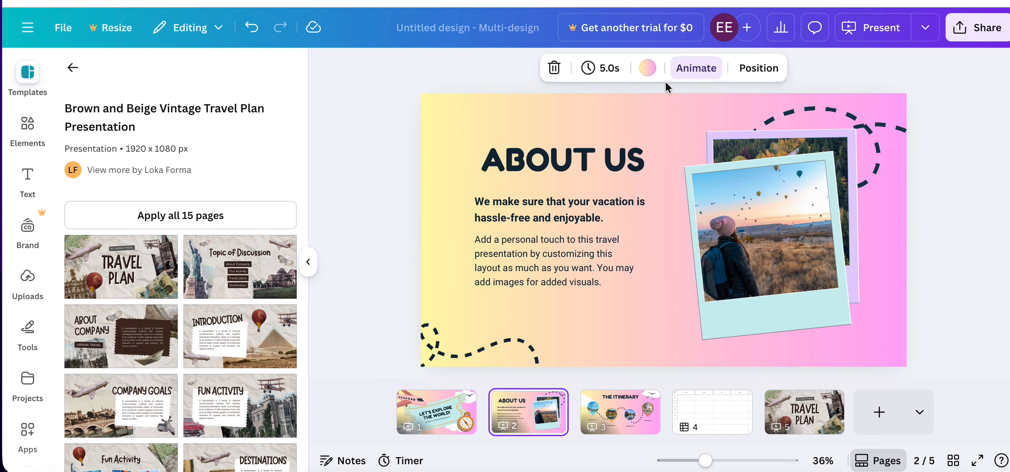
left_click(452, 118)
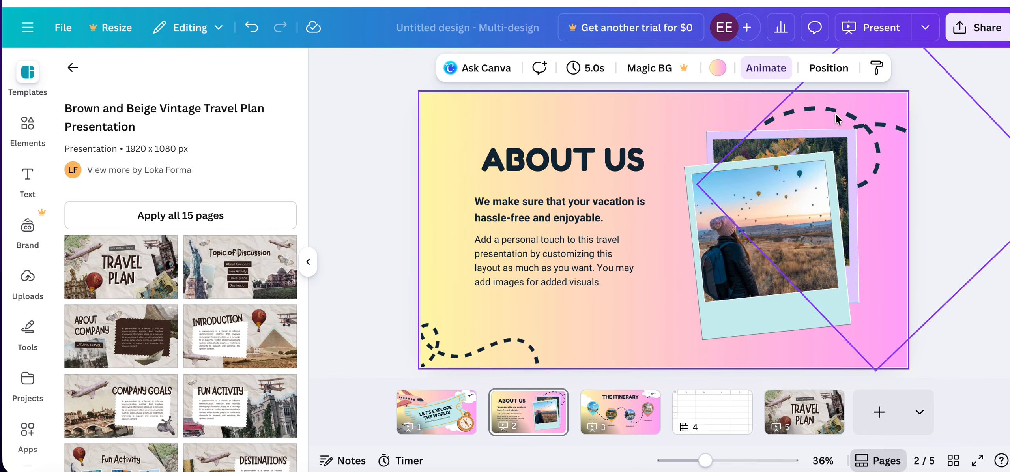
left_click(784, 411)
left_click(716, 105)
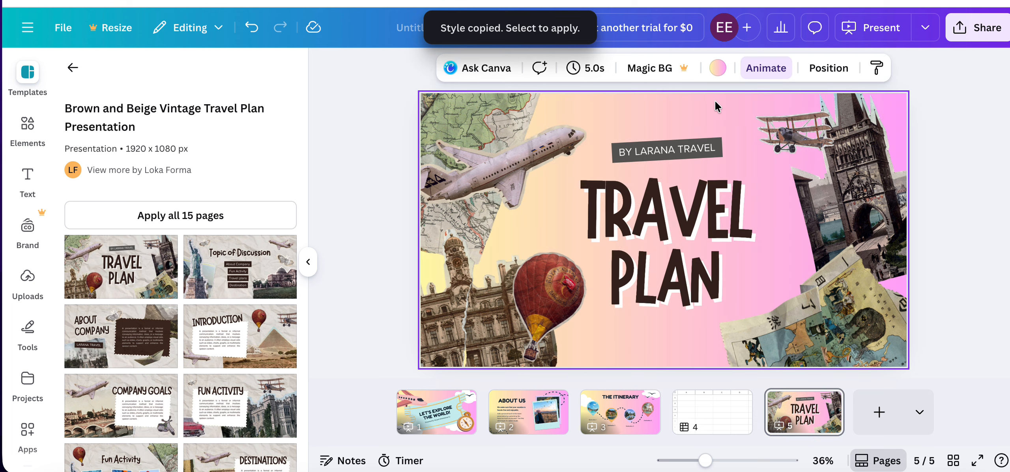
Delete the compass graphic from the "Let's Explore the World!" page.
left_click(418, 412)
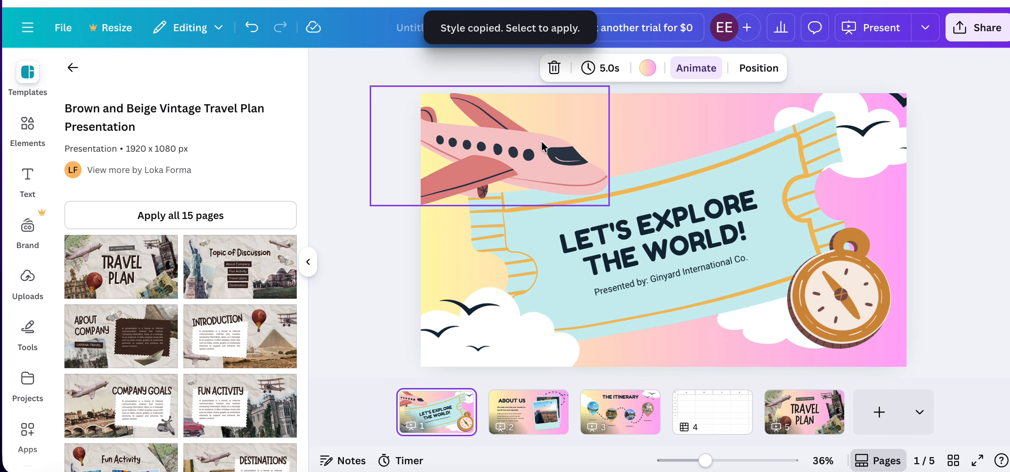
left_click(818, 306)
key("Escape")
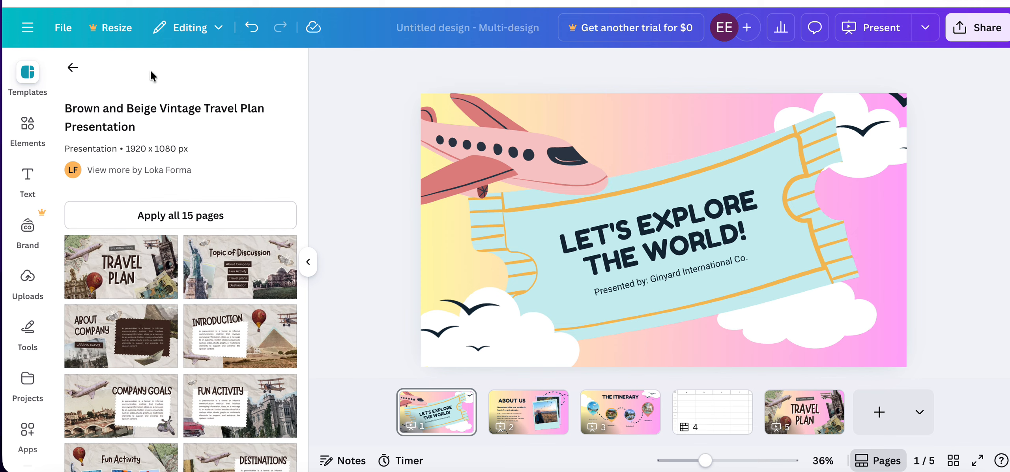
Search the elements for "luggage" and show all matching graphics.
left_click(38, 158)
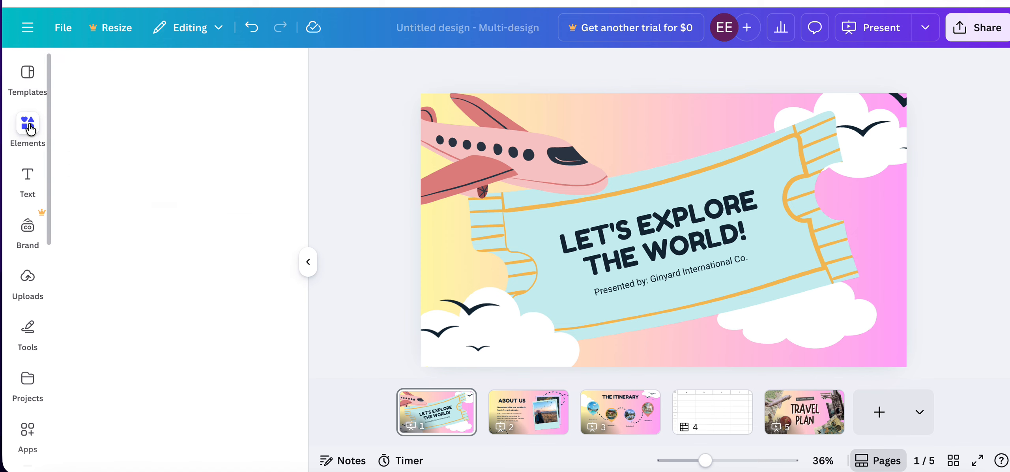
left_click(126, 97)
type("lugg")
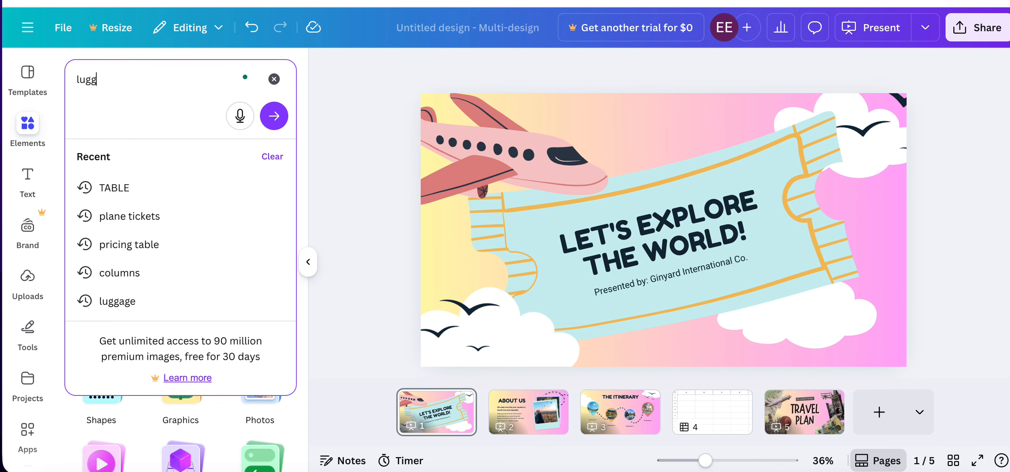
type("age")
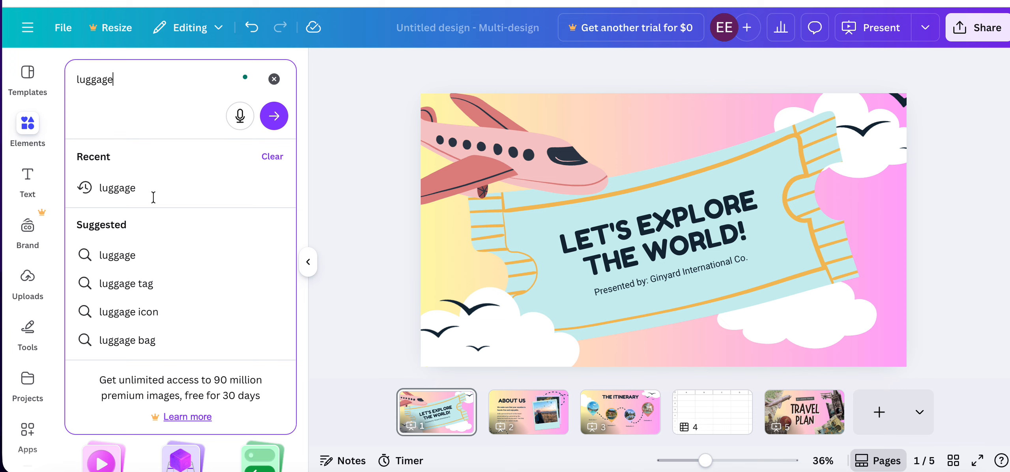
left_click(114, 182)
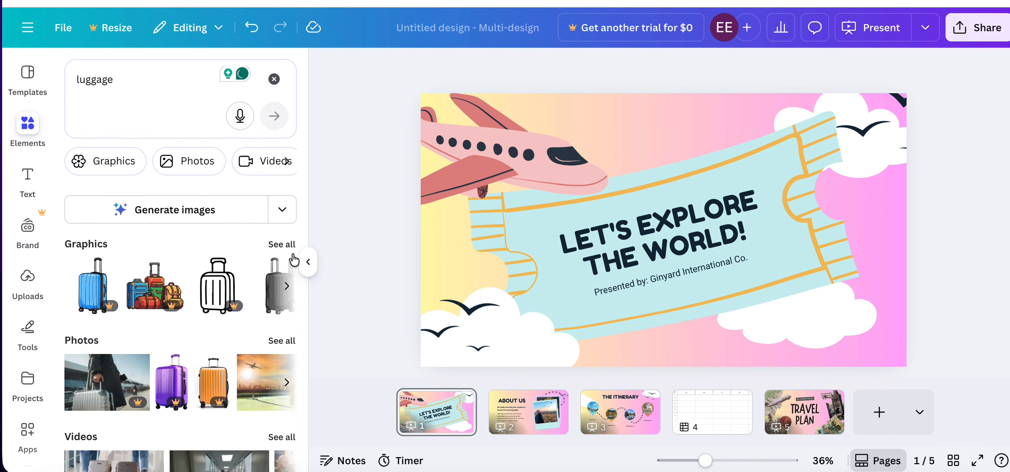
left_click(283, 244)
Add the purple sticker-covered suitcase graphic to the cover page and place it in the page's lower-right corner.
scroll(227, 323, "down", 5)
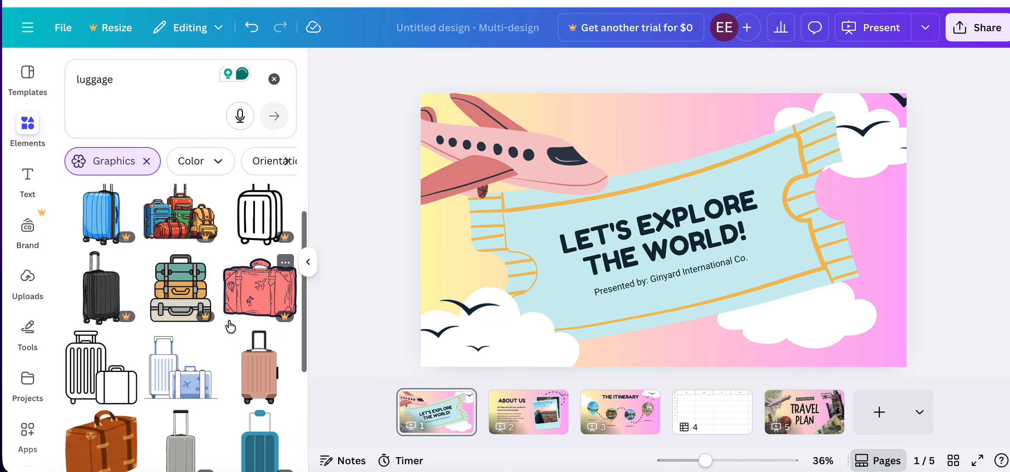
scroll(230, 326, "down", 4)
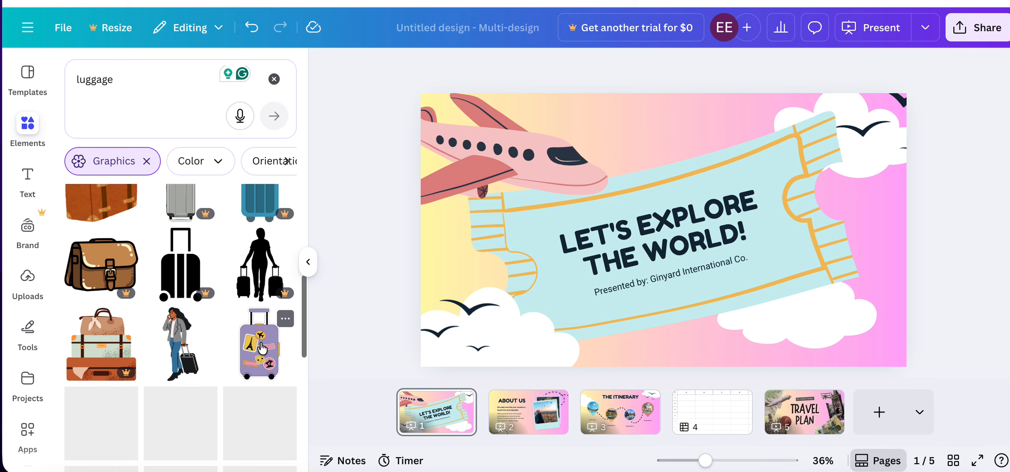
left_click(261, 347)
left_click_drag(681, 237, 888, 308)
left_click_drag(836, 248, 833, 243)
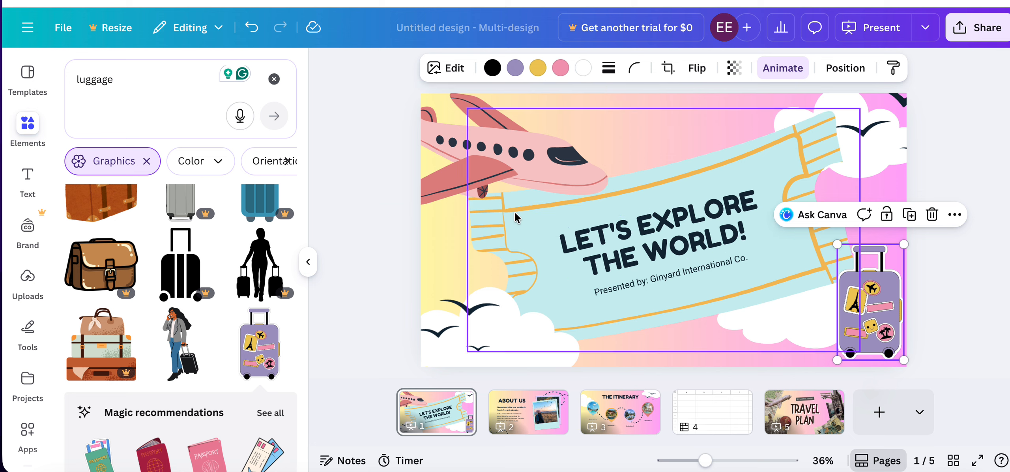
Delete the light blue ticket graphic behind the cover page's title, keeping the text.
left_click(681, 171)
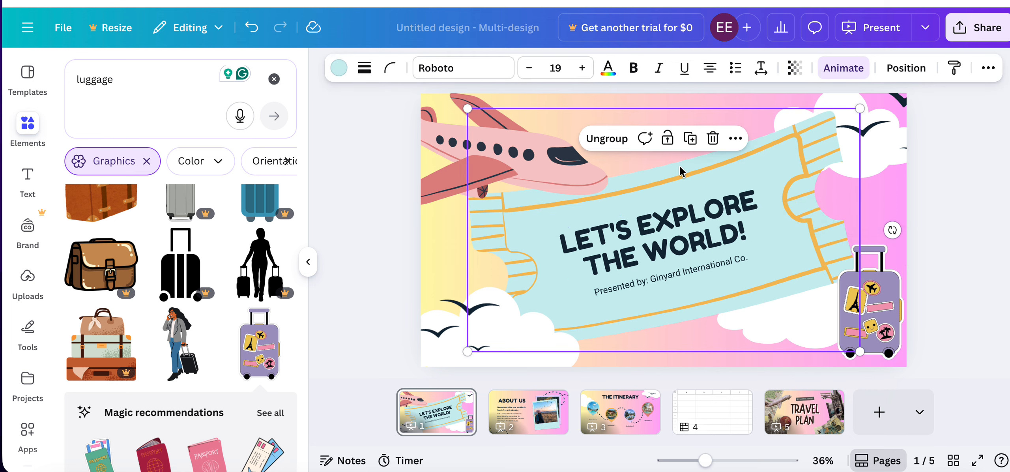
left_click(813, 138)
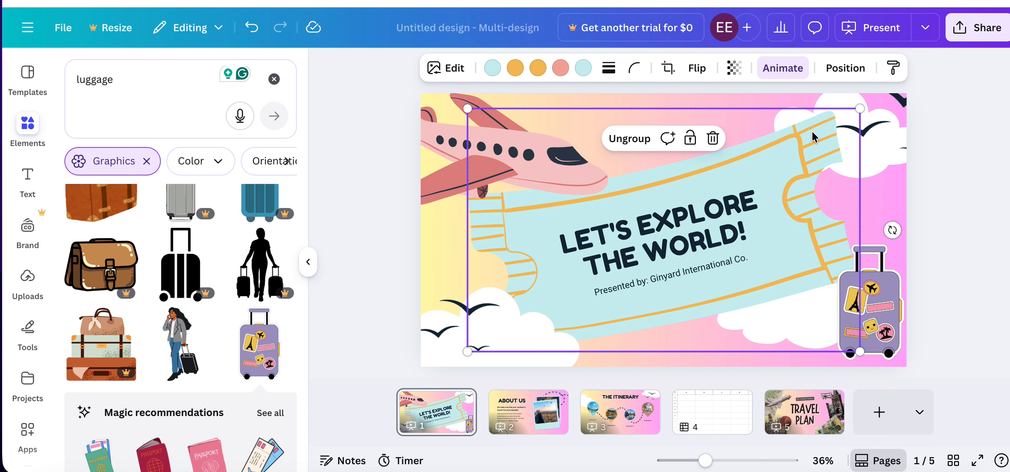
left_click(585, 365)
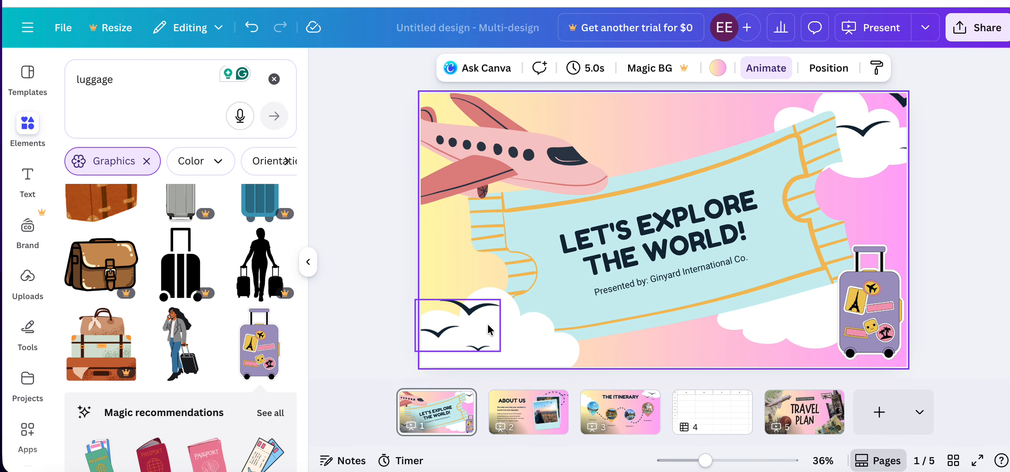
left_click(547, 245)
key("Delete")
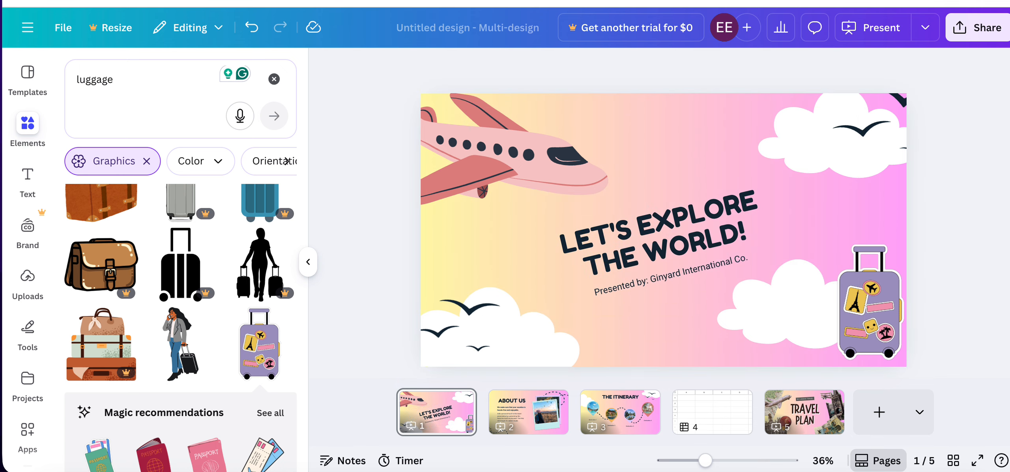
Rotate the "Let's Explore the World!" title and the "Presented by" line so both are horizontal.
left_click(598, 252)
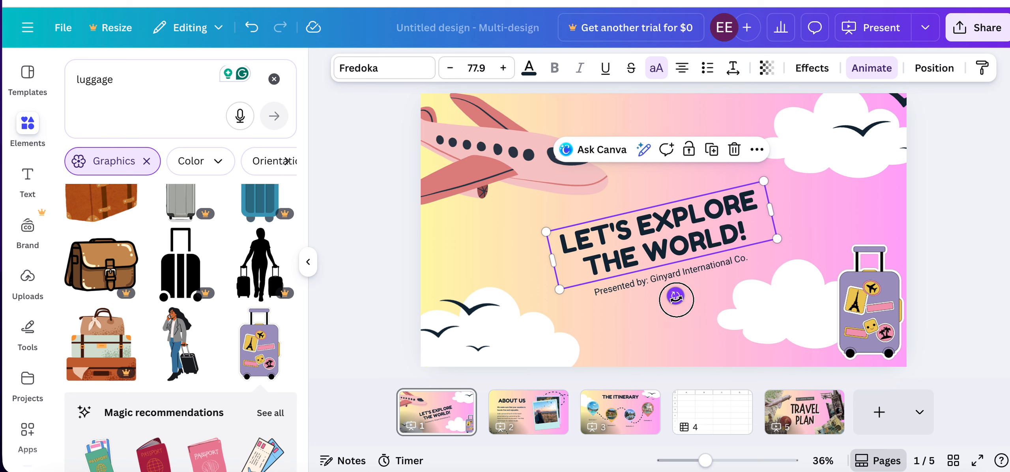
mouse_move(675, 297)
left_mouse_down()
mouse_move(672, 316)
mouse_move(661, 305)
left_mouse_up()
left_click(632, 297)
left_click(614, 302)
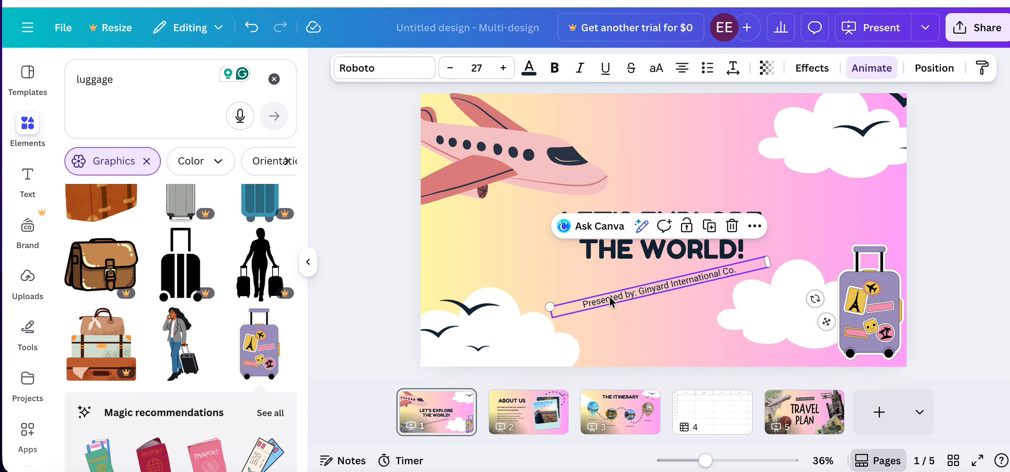
left_click_drag(815, 299, 794, 336)
Delete both bird graphics and the pink airplane from the cover page.
left_click(474, 314)
key("Delete")
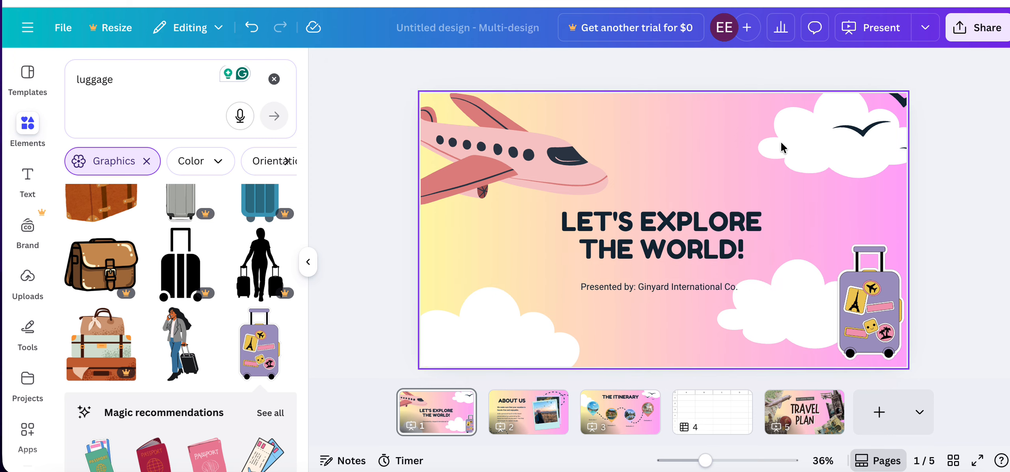
left_click(874, 130)
key("Delete")
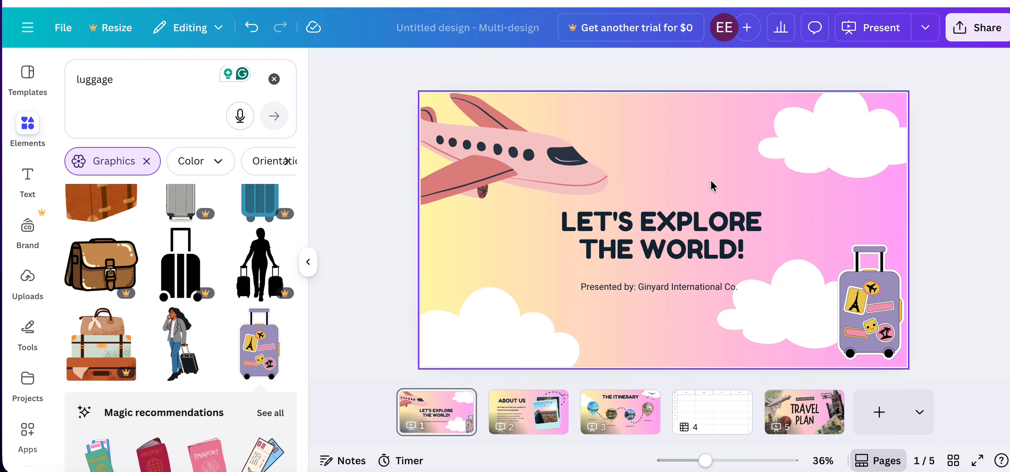
left_click(474, 155)
key("Delete")
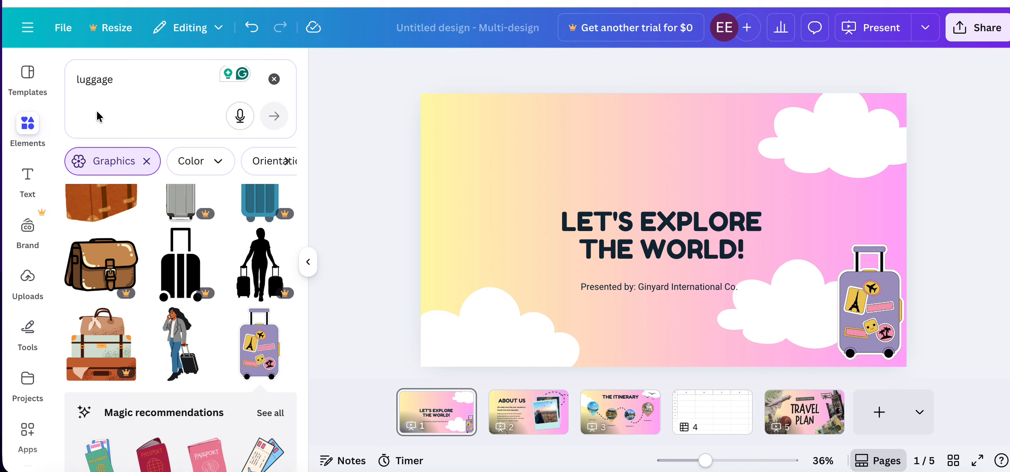
Search the graphics for "plane".
left_click(135, 77)
type("pl")
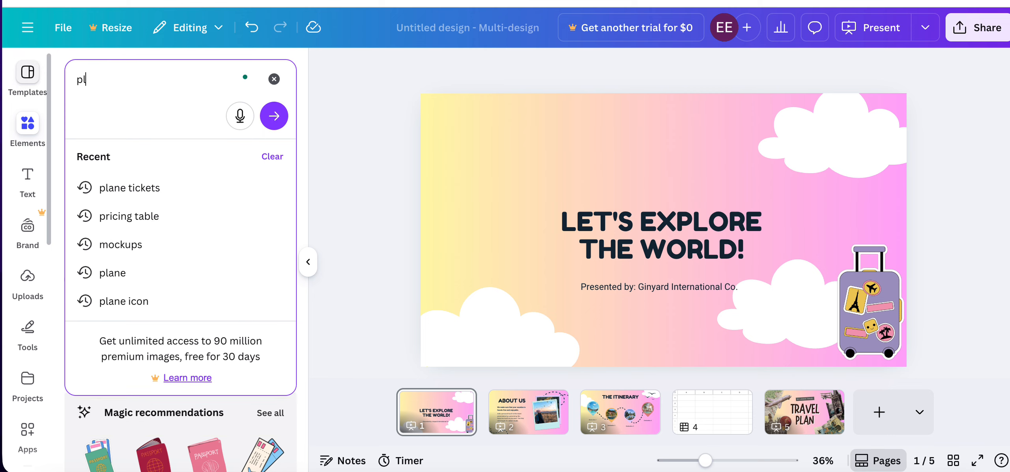
type("anre")
type("e")
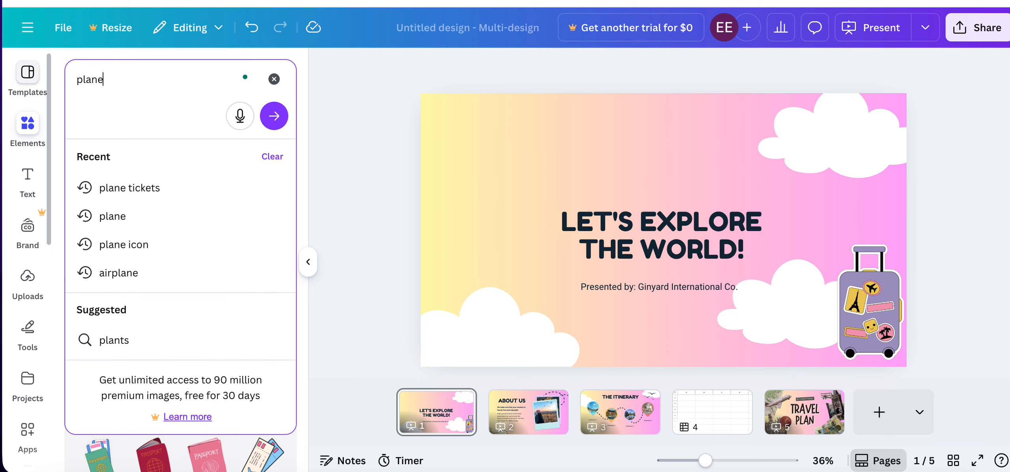
key("Return")
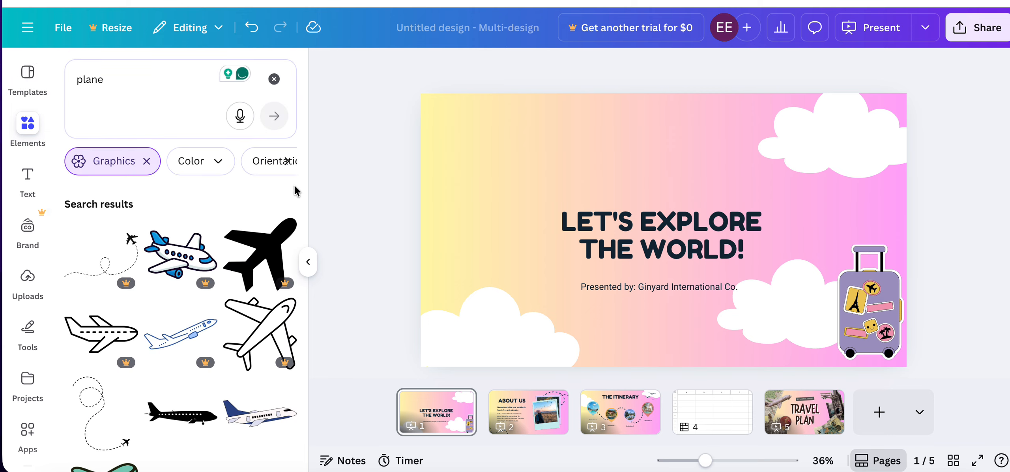
Place the white airplane with the blue tail in the cover page's upper-left corner and recolor its dark blue parts light purple.
scroll(188, 326, "down", 5)
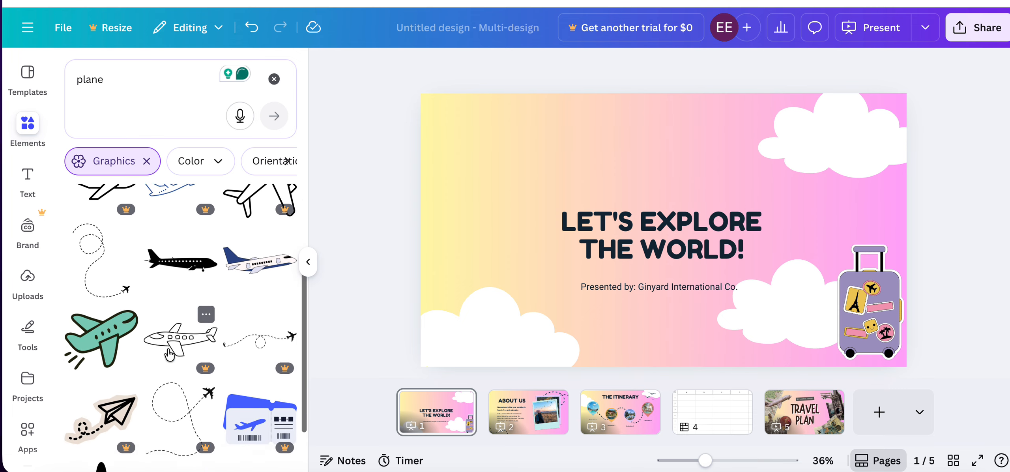
left_click(260, 216)
left_click_drag(643, 209, 498, 131)
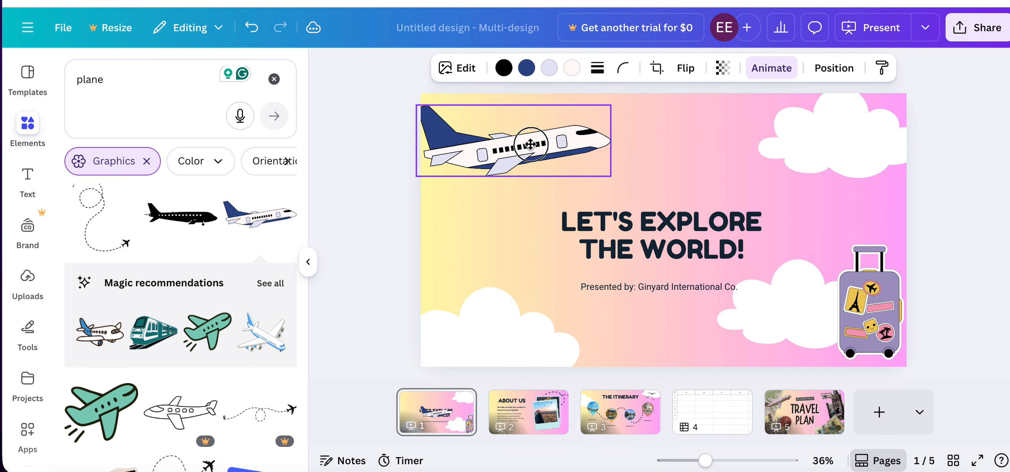
left_click(526, 69)
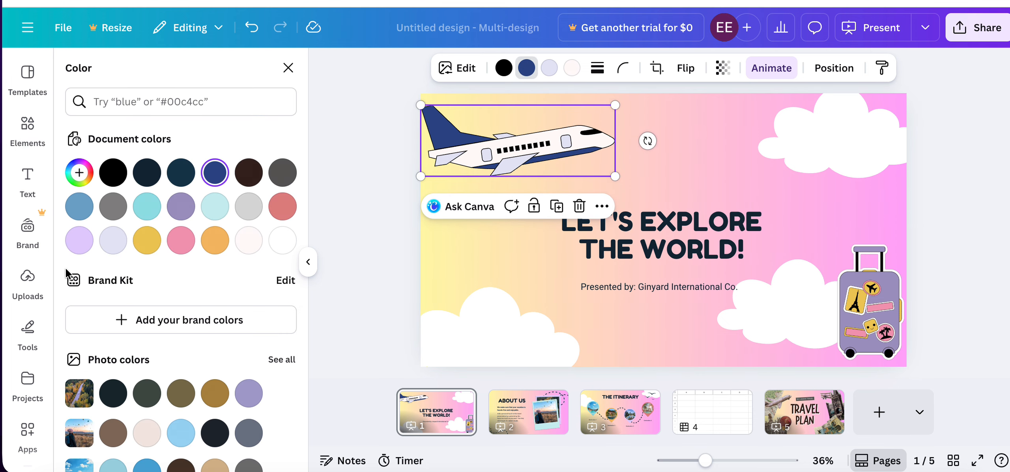
left_click(79, 240)
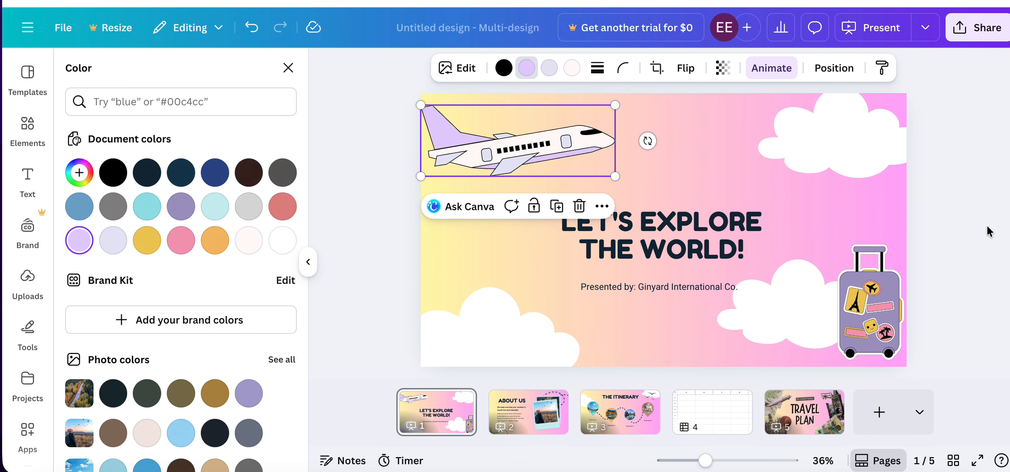
Try the Tumble animation on the cover page, then apply Tectonic instead.
left_click(656, 226)
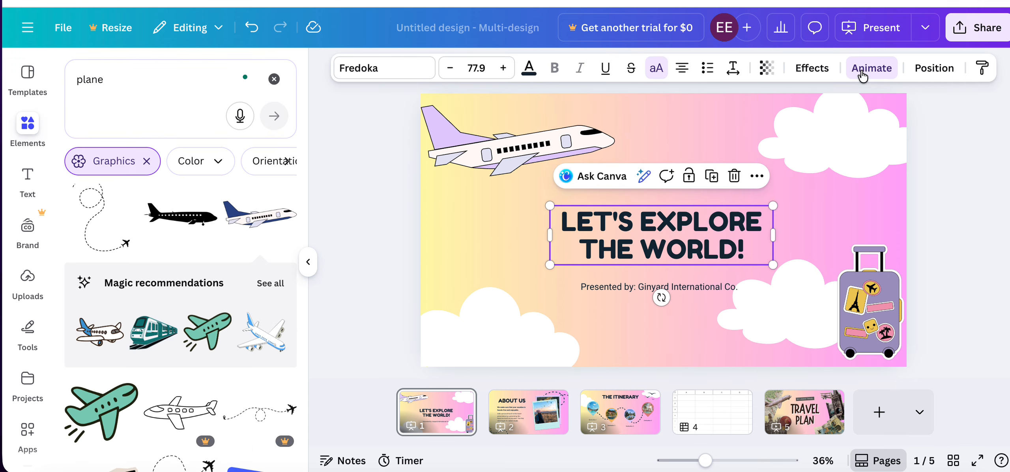
left_click(866, 71)
scroll(181, 236, "down", 5)
left_click(260, 190)
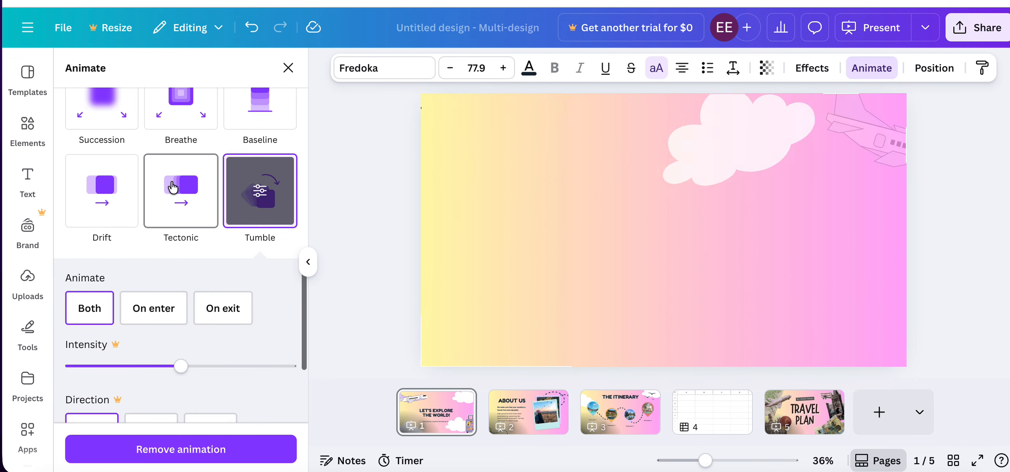
left_click(174, 187)
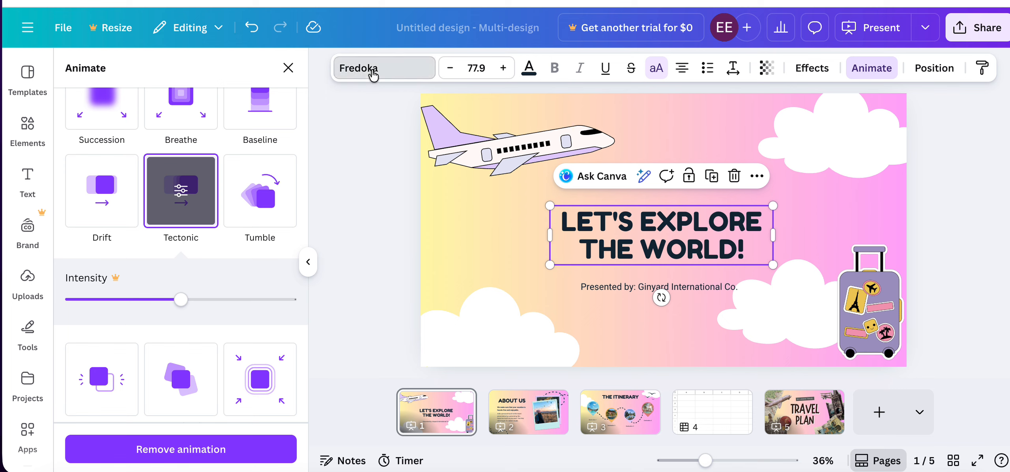
Set the cover title's font to Apricots and its size to 83.9.
left_click(348, 78)
scroll(120, 327, "down", 3)
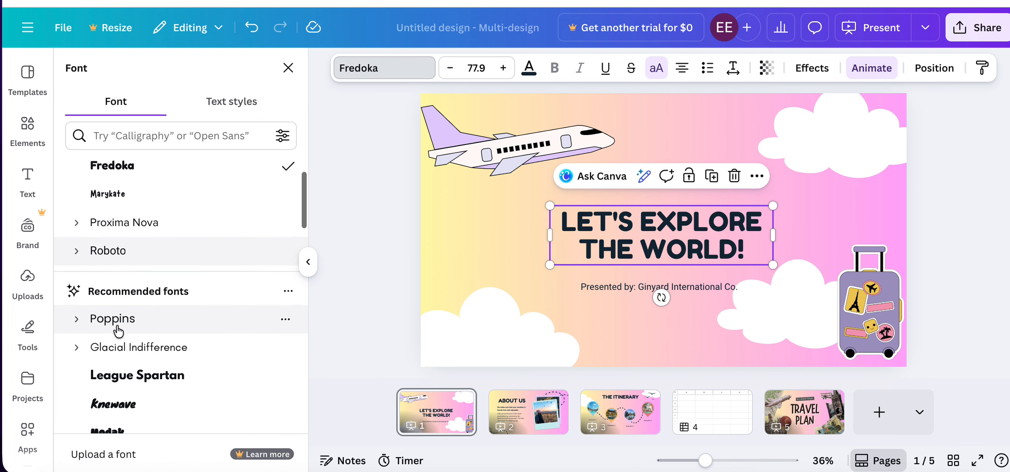
scroll(118, 331, "down", 4)
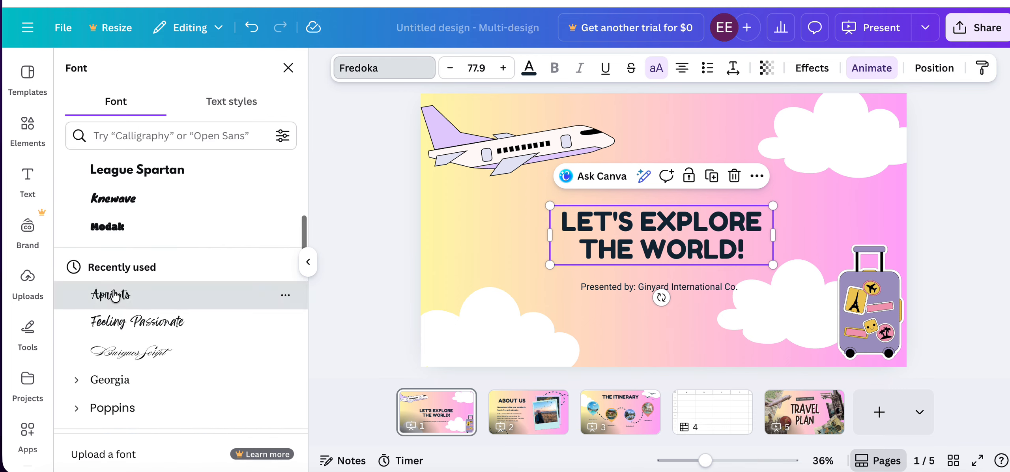
left_click(114, 296)
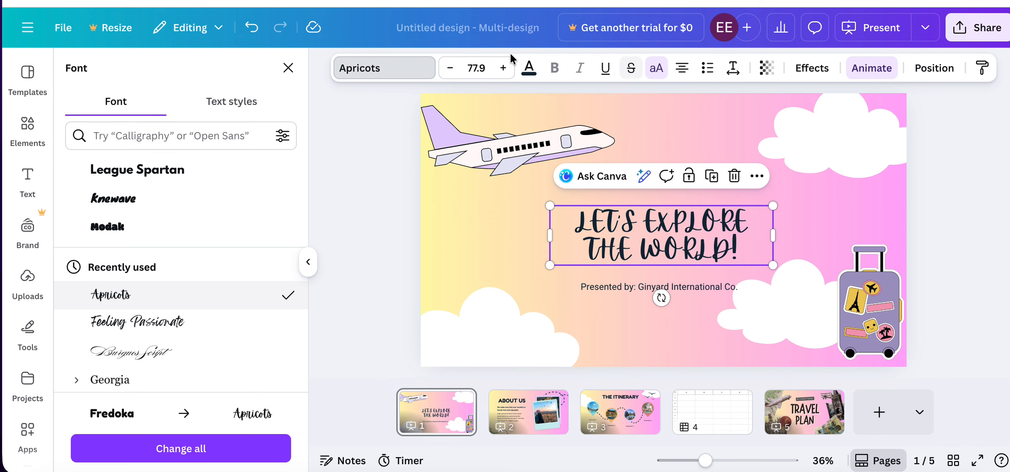
left_click(503, 68)
left_click(503, 68)
left_click(503, 68)
left_click(503, 68)
left_click(503, 68)
left_click(503, 68)
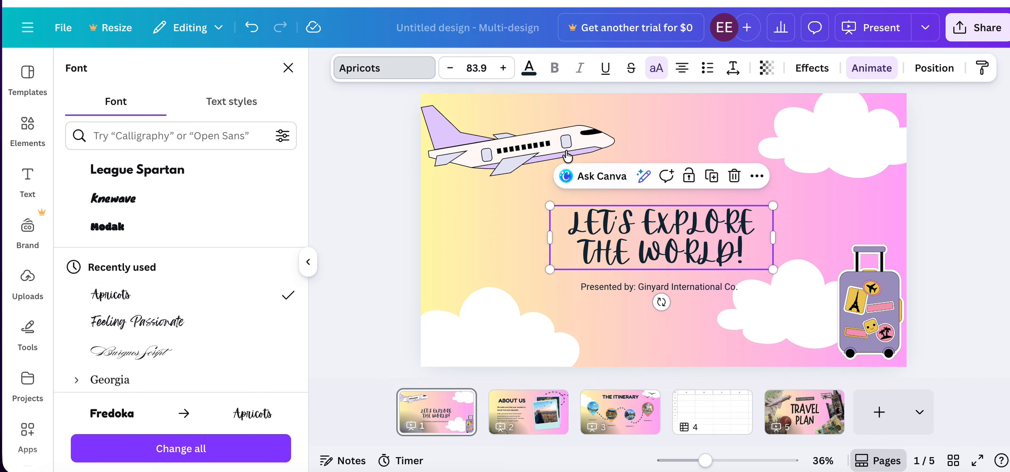
Color the whole cover title text with the default red-to-purple gradient.
left_click(615, 236)
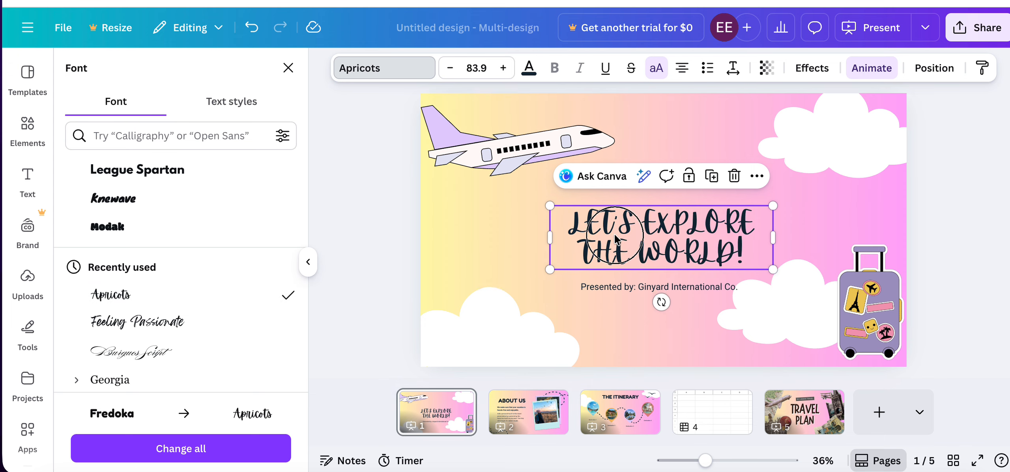
triple_click(576, 219)
left_click(528, 68)
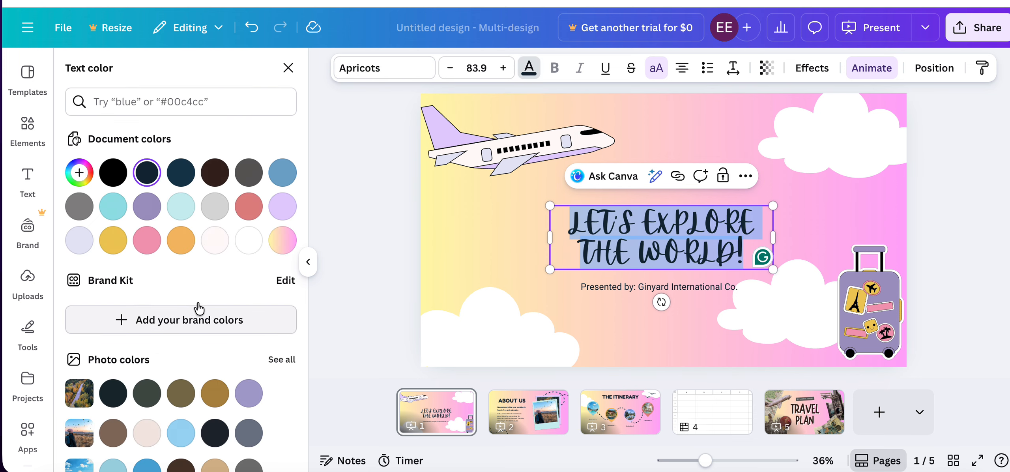
scroll(150, 321, "down", 8)
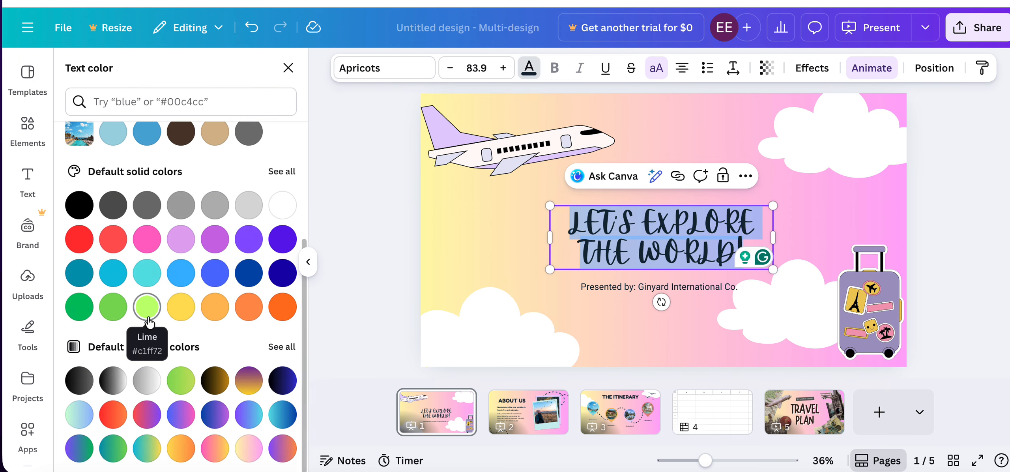
left_click(146, 414)
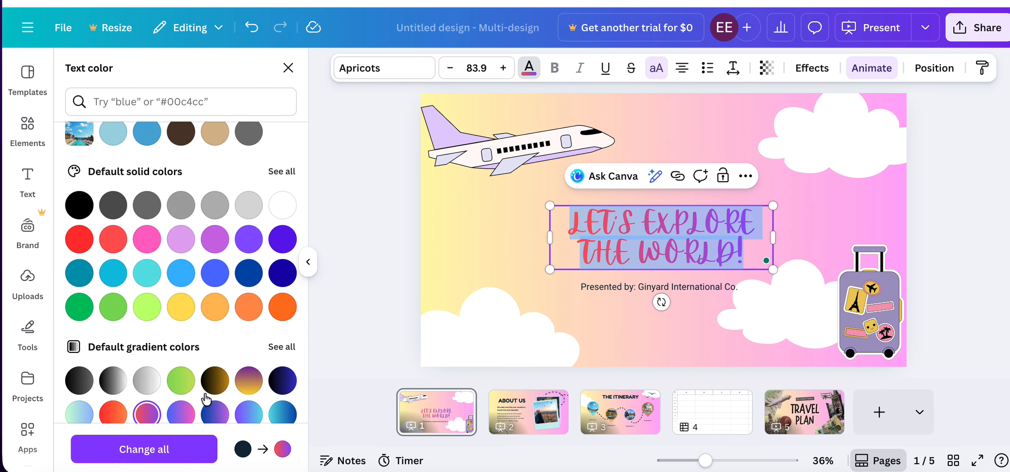
left_click(1006, 217)
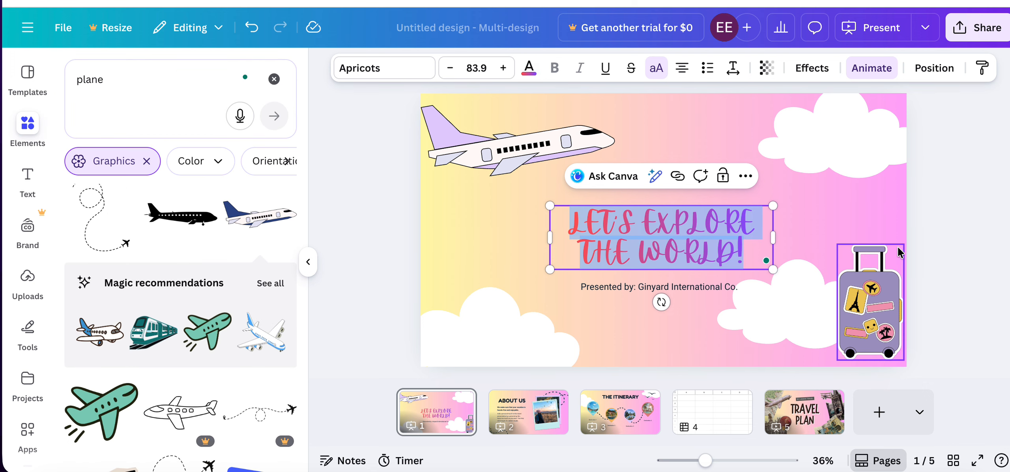
Nudge page 2's ABOUT US heading slightly up and left and replace its text with "LETS TRAVEL TOGETHER".
left_click(516, 414)
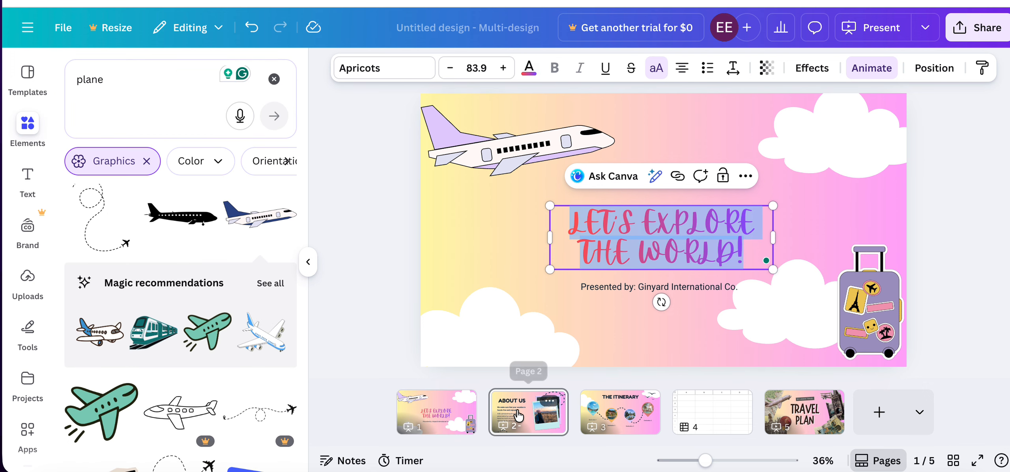
left_click(542, 165)
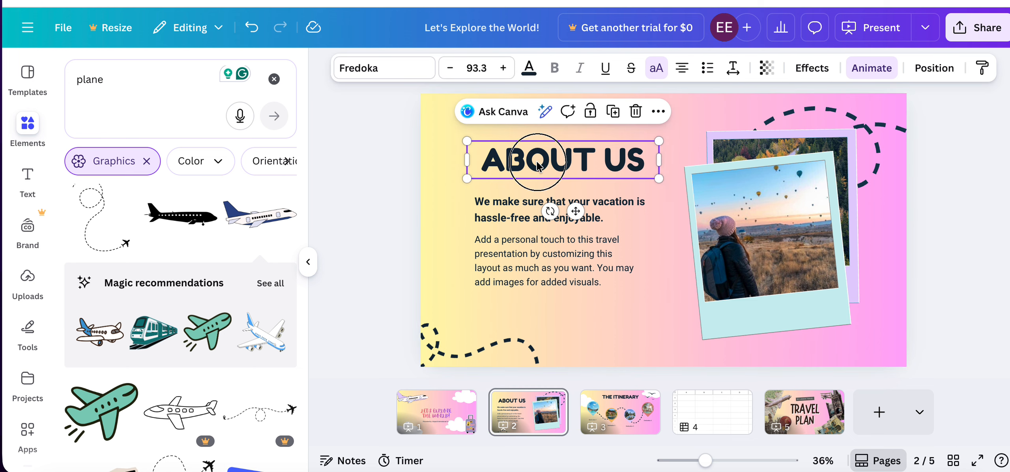
mouse_move(542, 165)
left_mouse_down()
mouse_move(525, 158)
mouse_move(537, 162)
left_mouse_up()
double_click(475, 158)
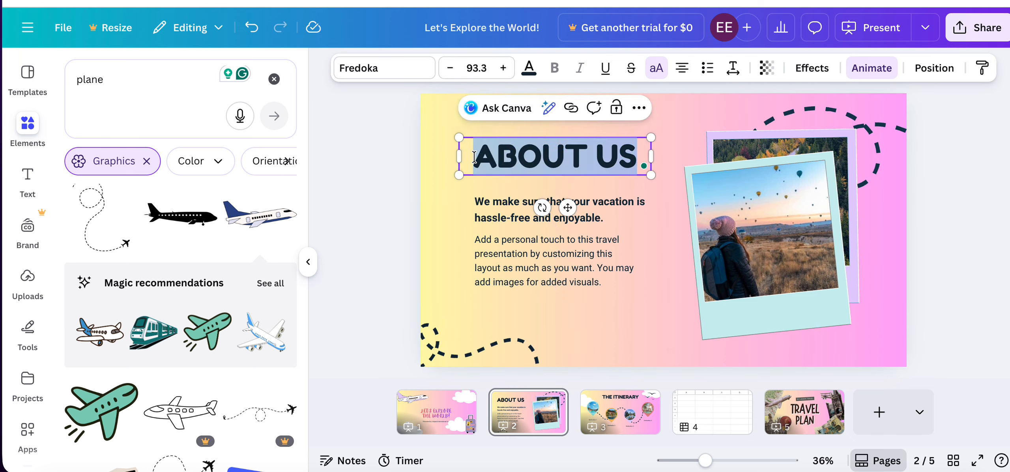
type("LET")
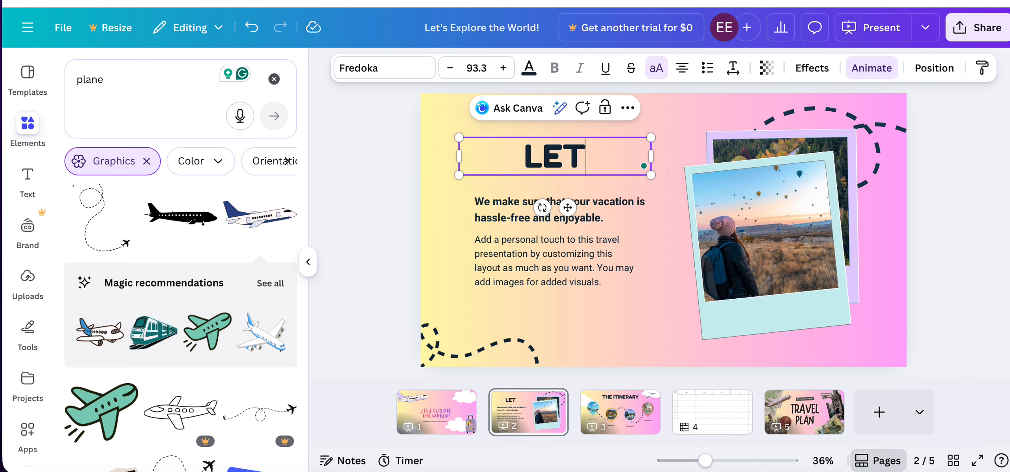
type("S TRAVEL")
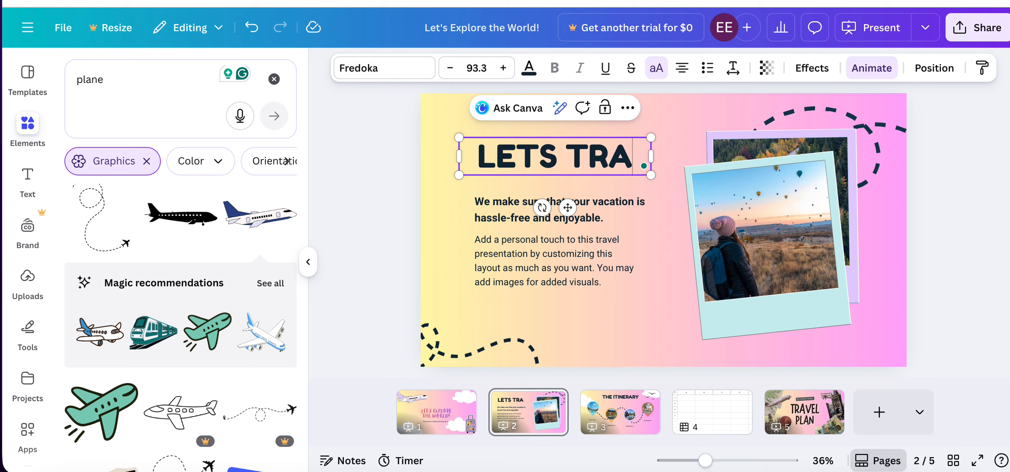
type("TOGETHW")
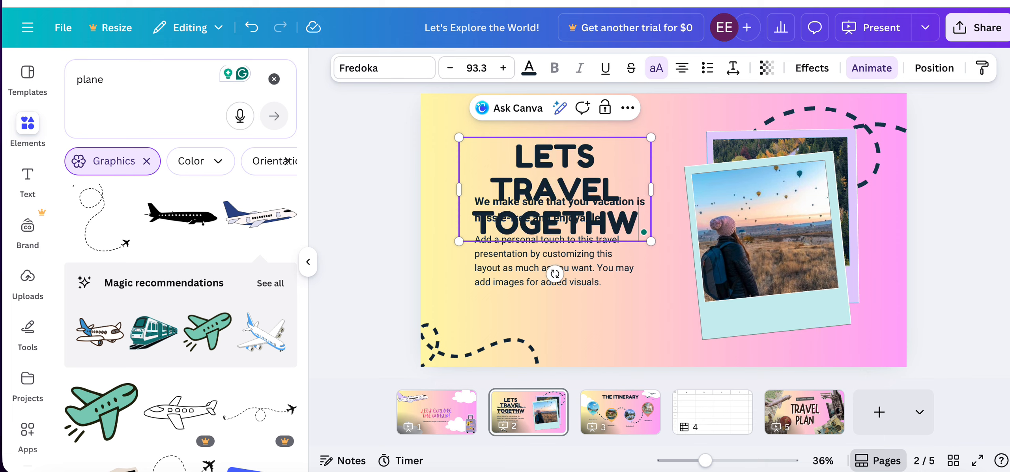
key("BackSpace")
type("ER")
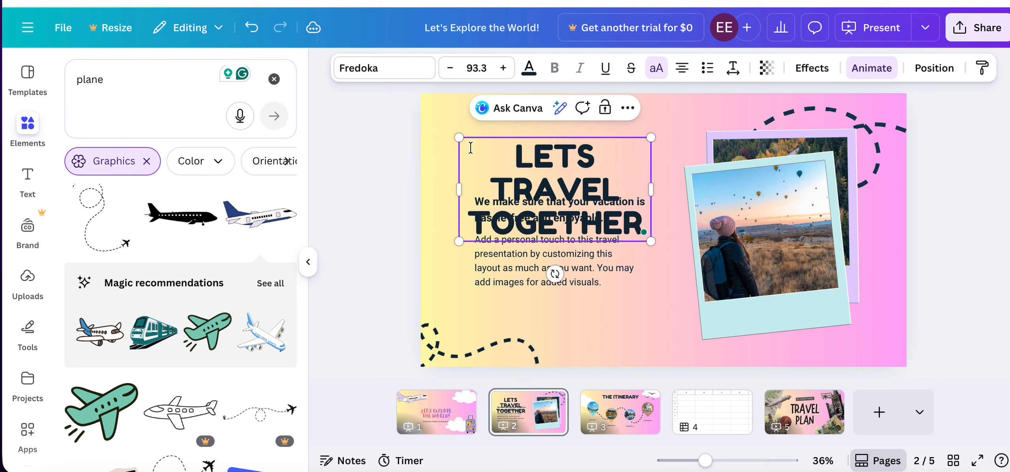
Reduce the page 2 heading's font size to 69.3.
left_click(449, 68)
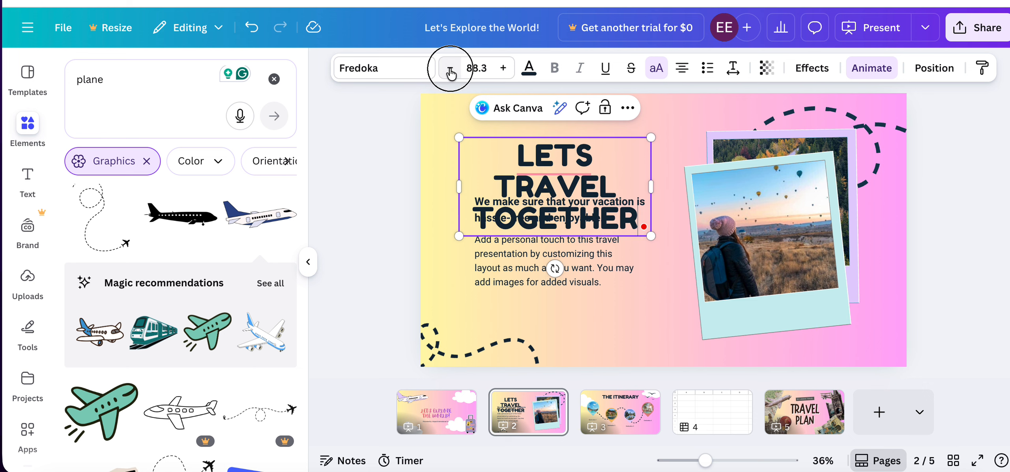
left_click(449, 67)
left_click(450, 68)
left_click(450, 68)
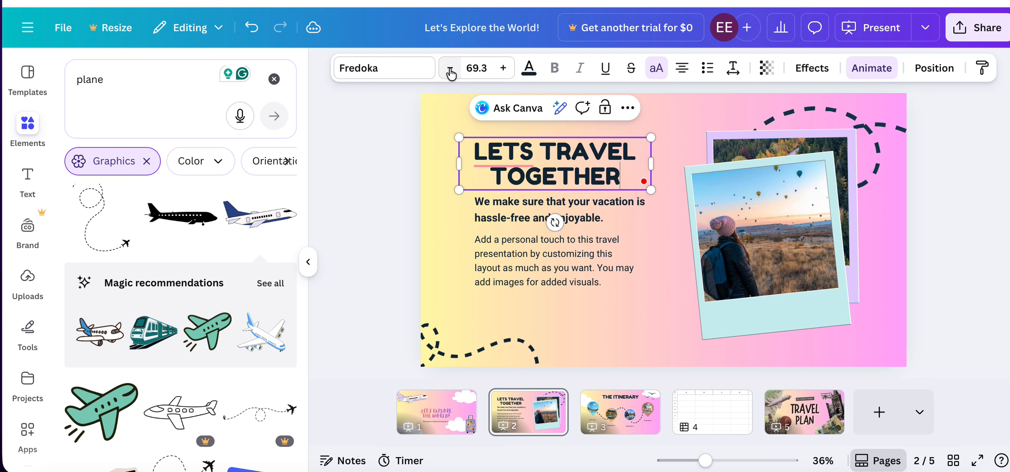
Give the page 2 heading the Outline effect and color its text with the document's red-to-purple gradient.
left_click(812, 68)
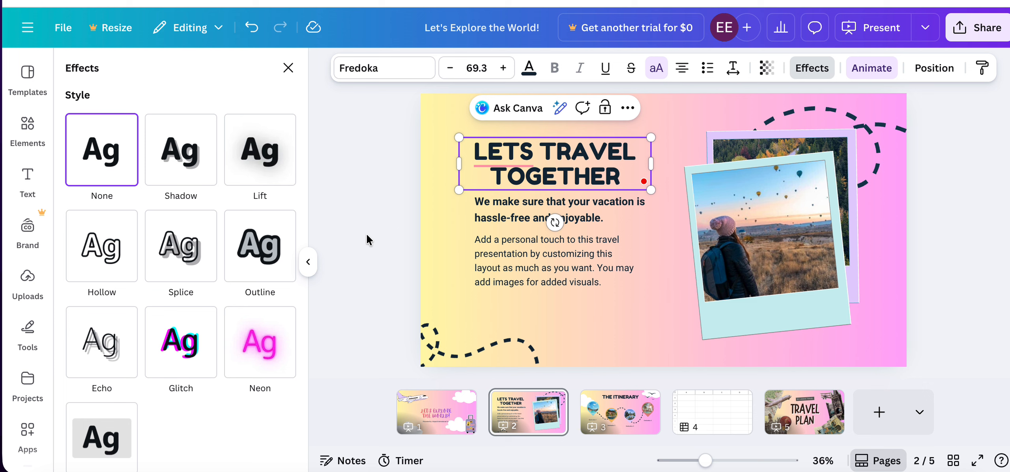
left_click(253, 250)
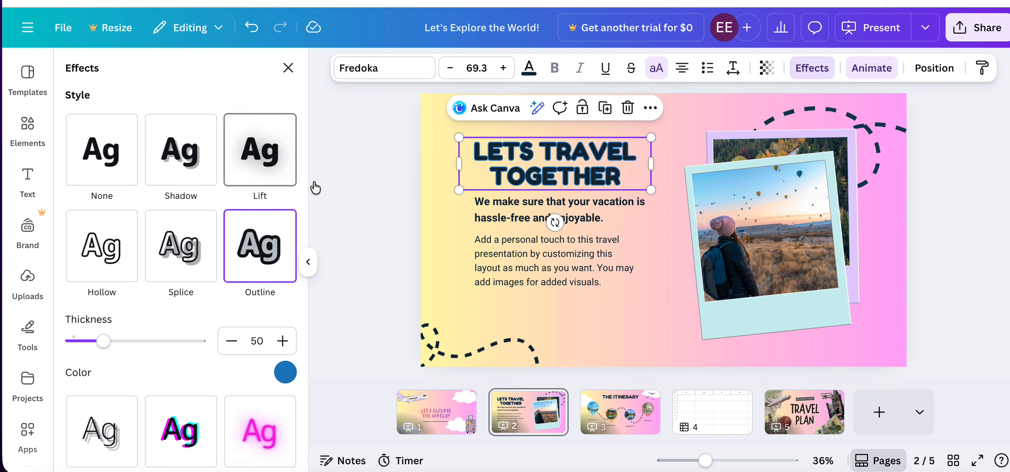
left_click(529, 68)
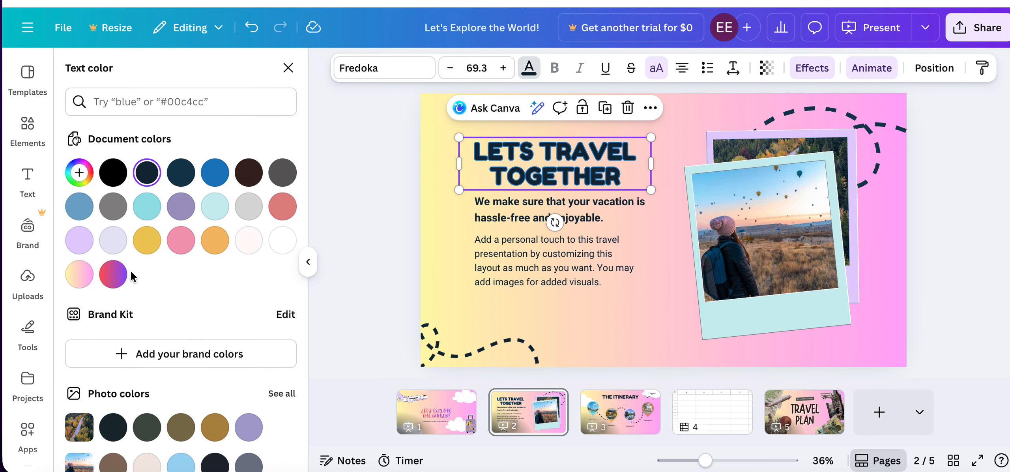
left_click(116, 274)
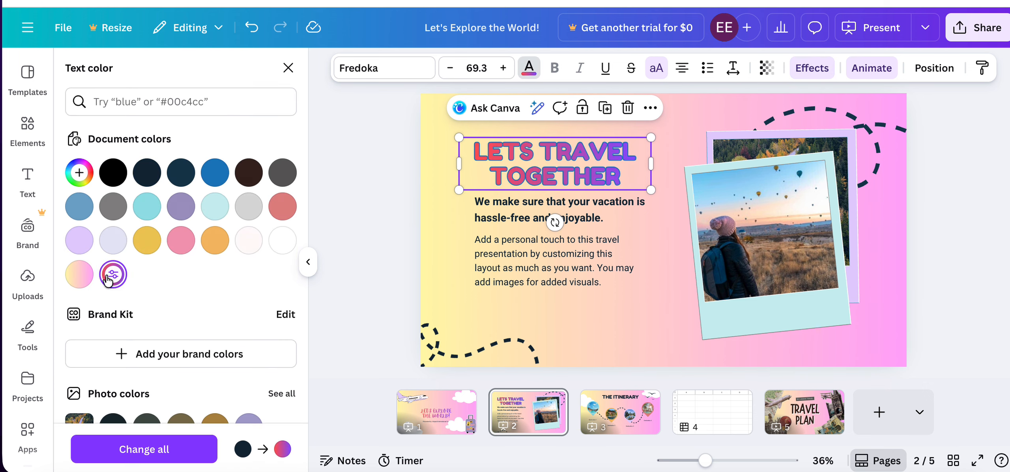
Delete the bold subheading on page 2 and move the body paragraph up closer to the heading.
left_click(505, 207)
key("Delete")
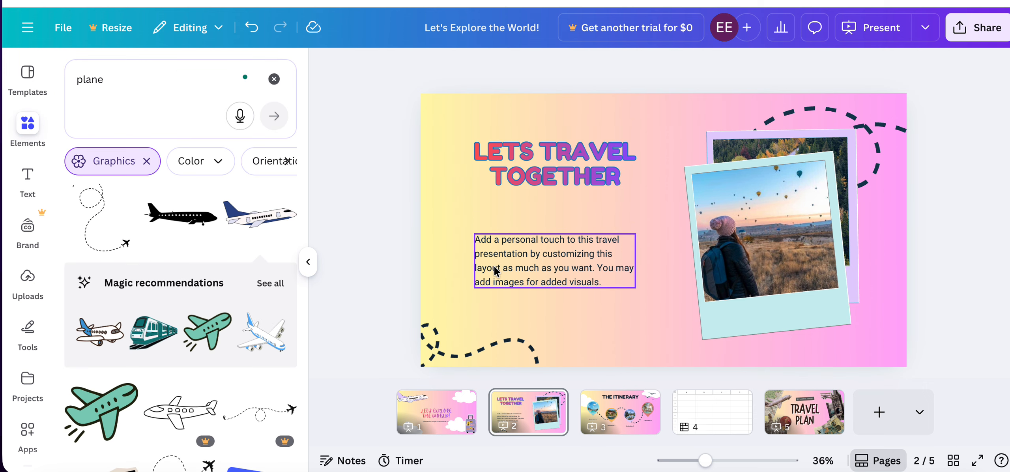
left_click_drag(495, 270, 494, 224)
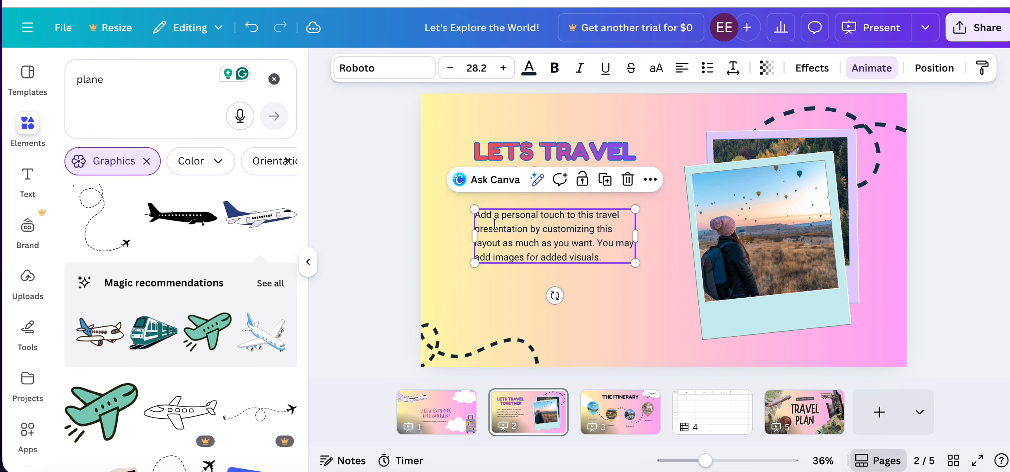
double_click(482, 215)
left_click(595, 305)
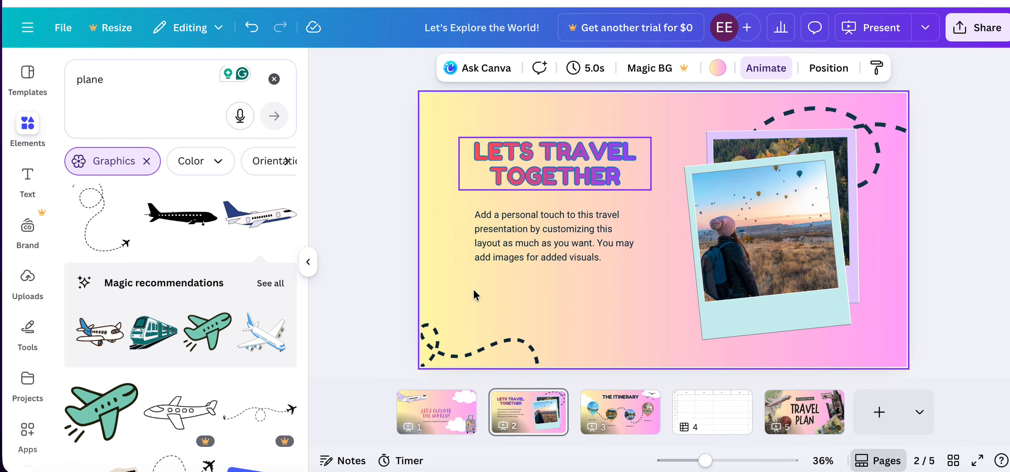
Apply the Wipe animation to the page 2 heading.
left_click(533, 164)
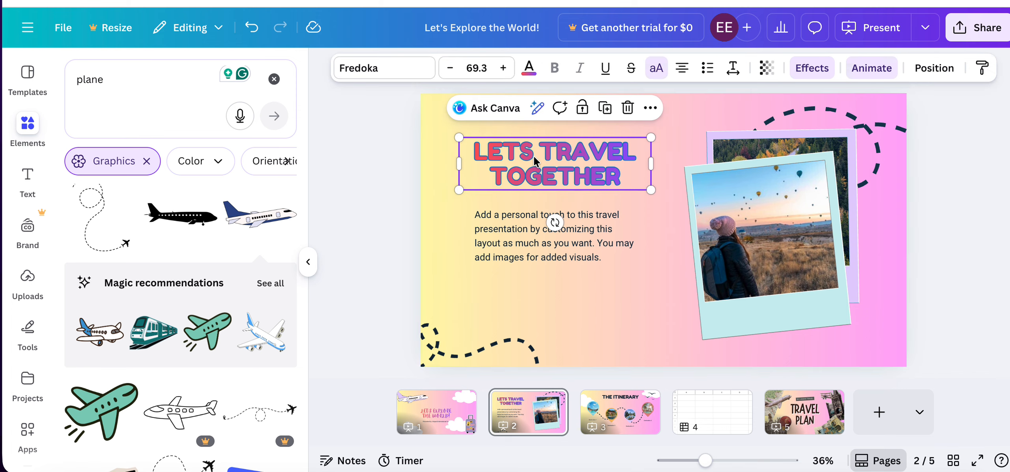
left_click(872, 68)
scroll(208, 124, "down", 6)
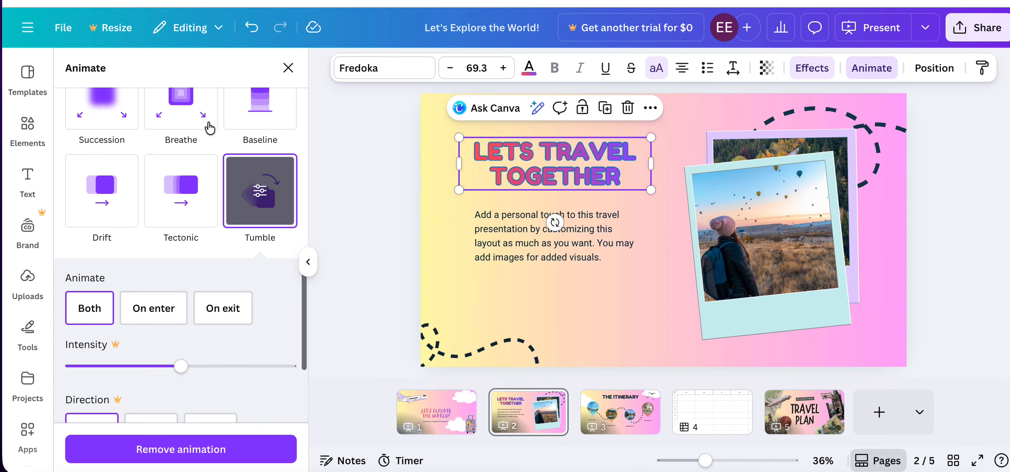
scroll(207, 124, "up", 5)
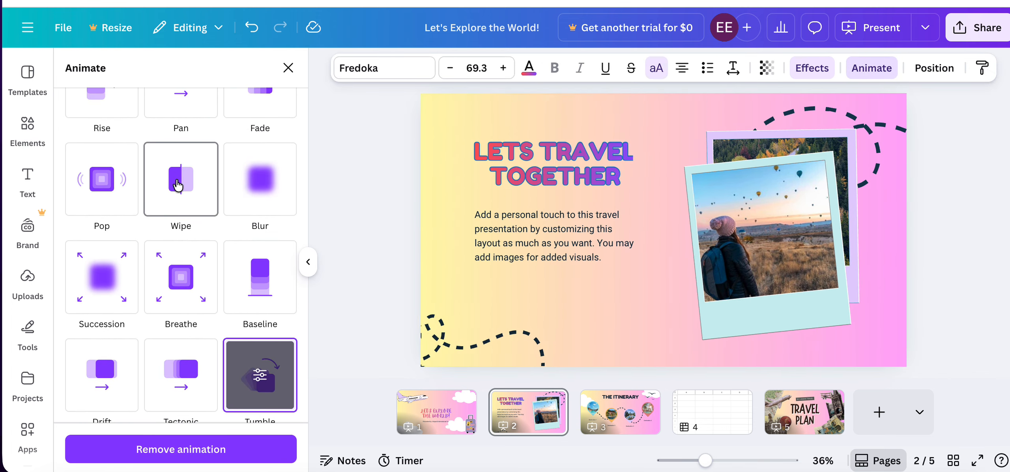
left_click(179, 184)
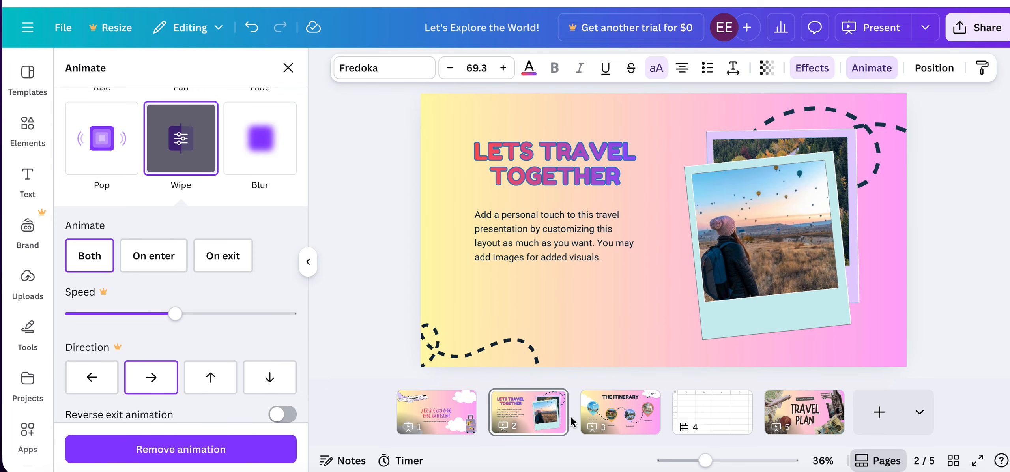
Add a Dissolve transition between page 2 and page 3.
left_click(550, 417)
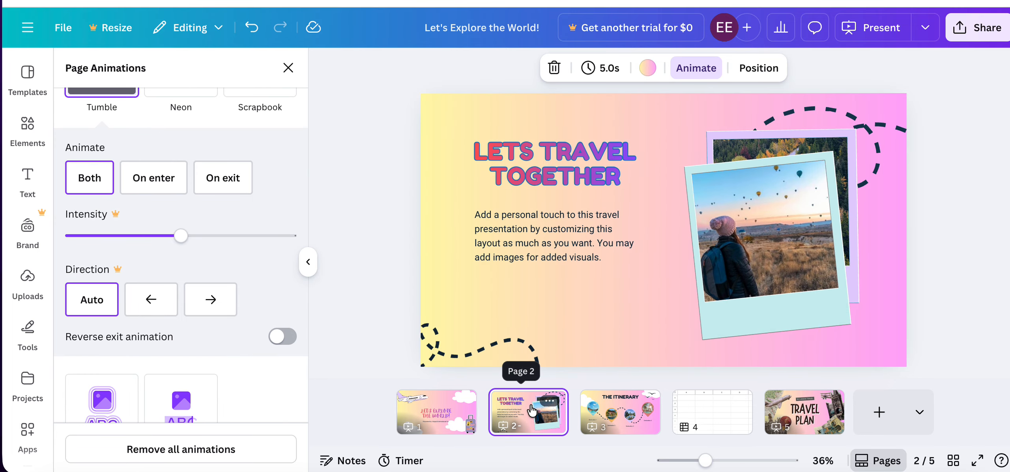
left_click(550, 402)
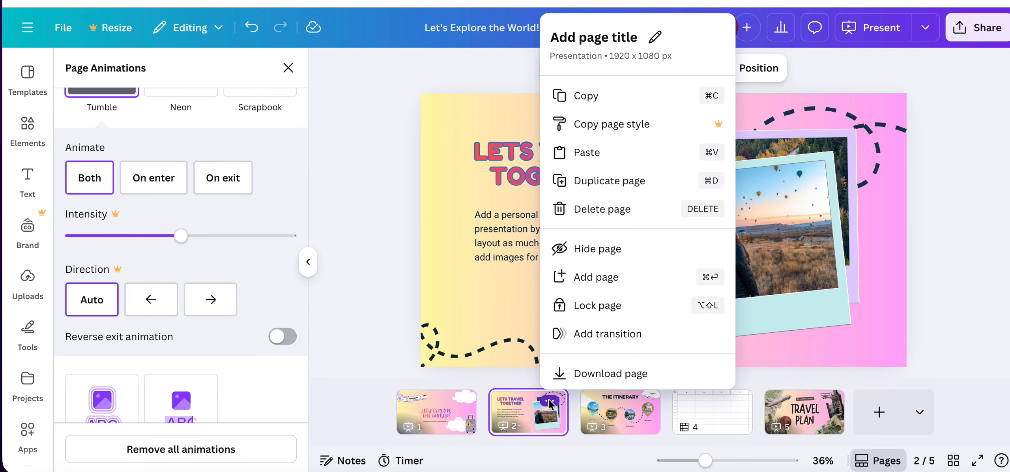
left_click(601, 335)
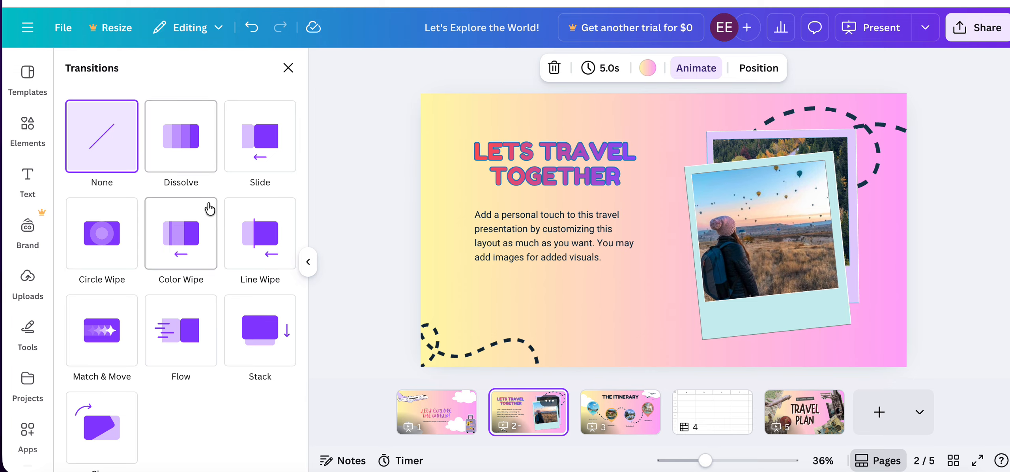
left_click(180, 138)
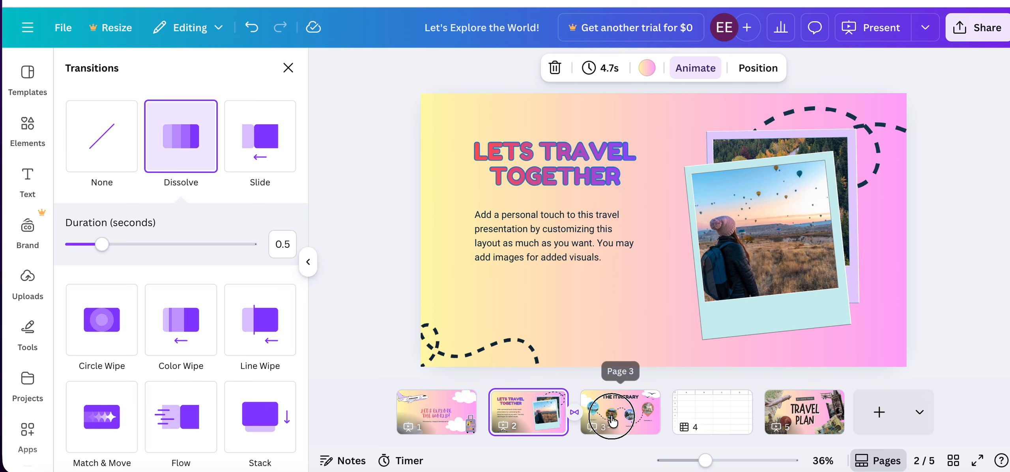
Change the page 3 title to "YOUR CUSTOM ITINERARY".
left_click(612, 421)
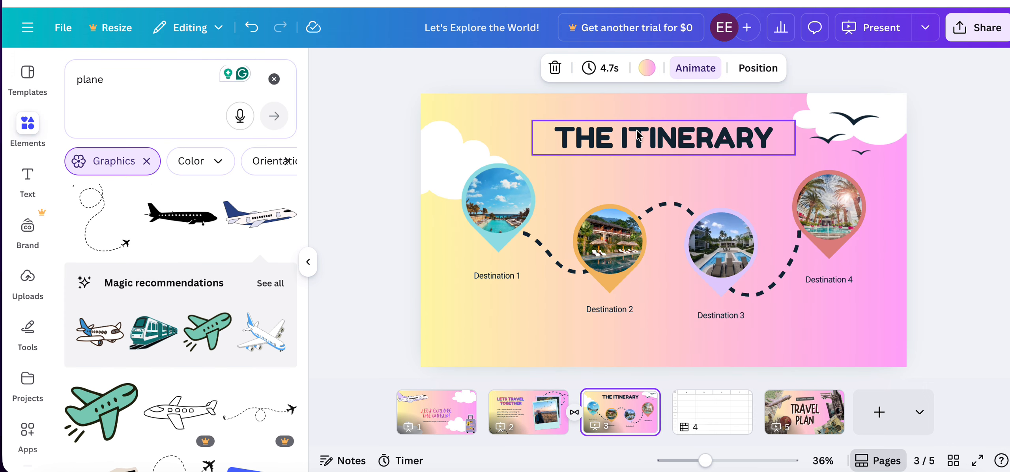
left_click(614, 141)
double_click(612, 138)
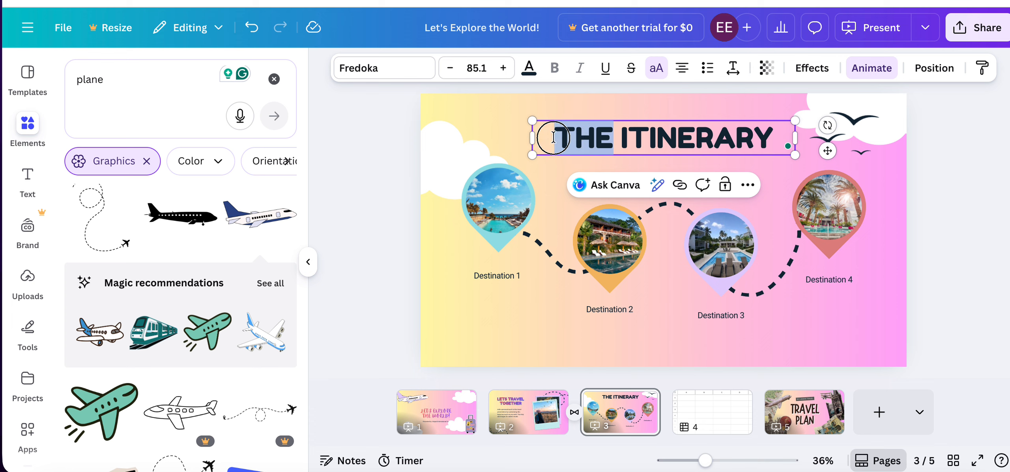
type("YOUR CUSTOM")
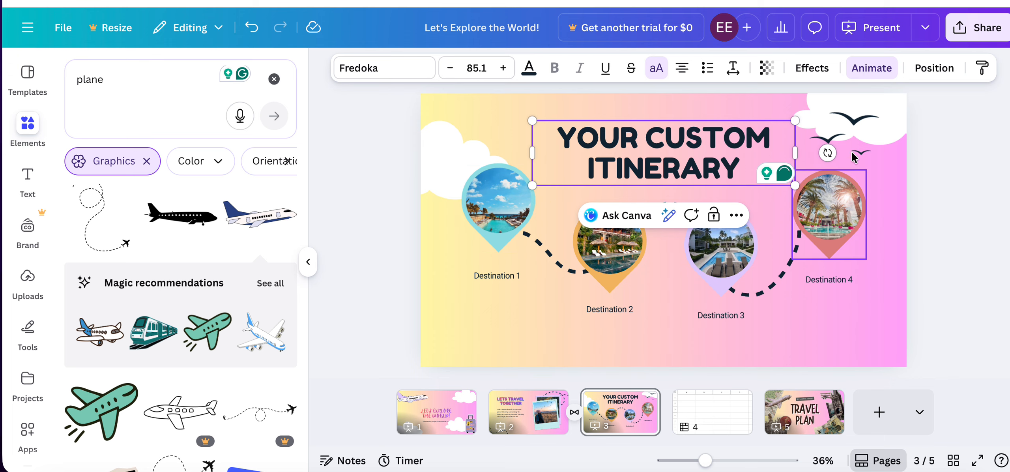
Replace the blank sheet on page 4 with the pink Simple Sheet template.
left_click(710, 415)
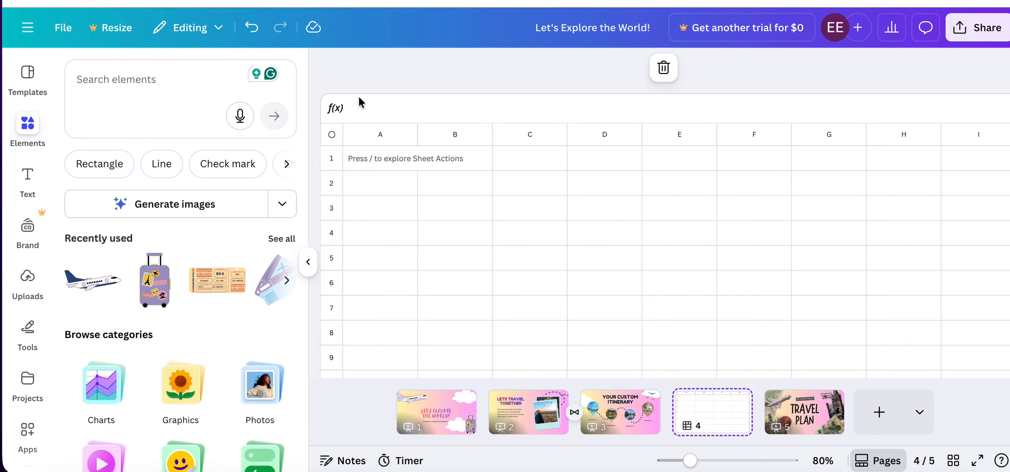
left_click(28, 73)
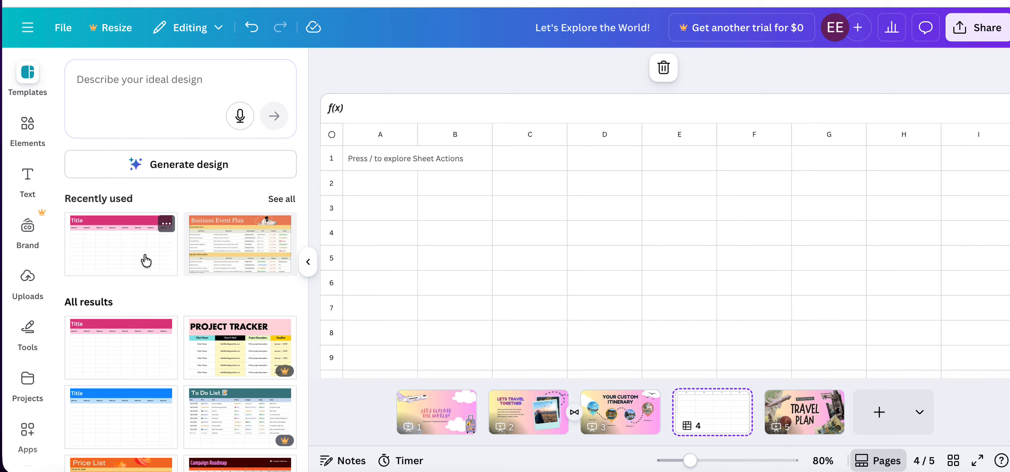
left_click(114, 258)
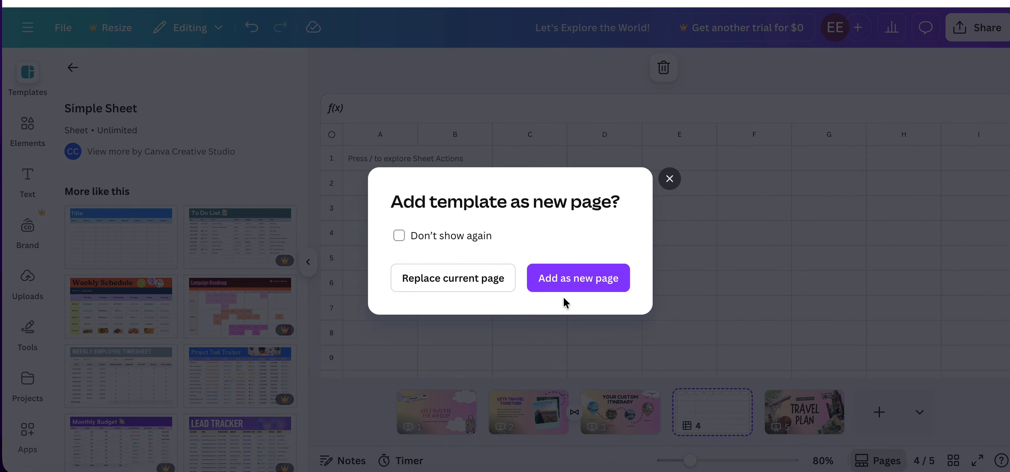
left_click(454, 285)
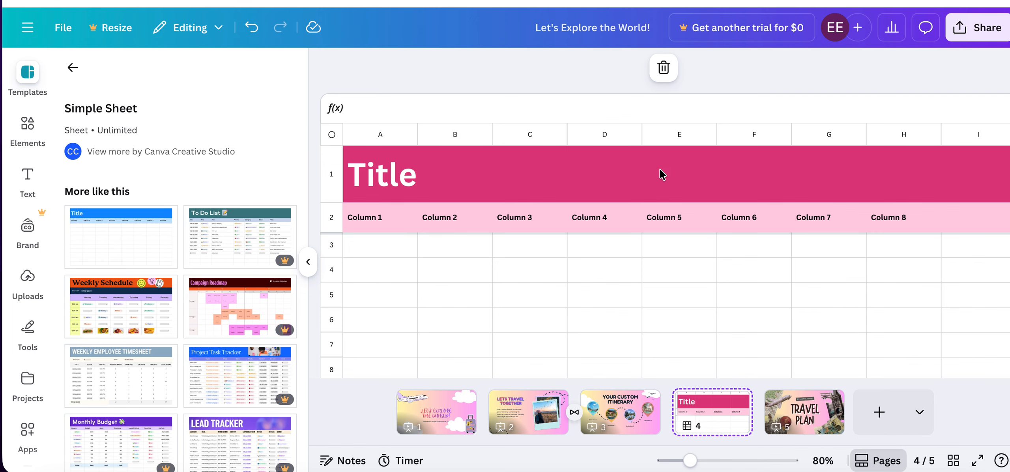
Delete columns E through H, headed Column 5 to Column 8, from the page 4 sheet.
left_click(593, 134)
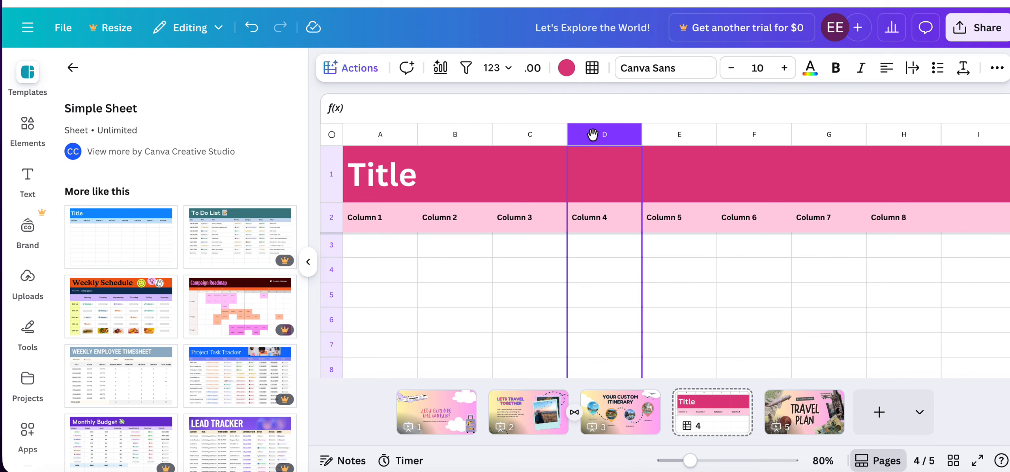
left_click(679, 136)
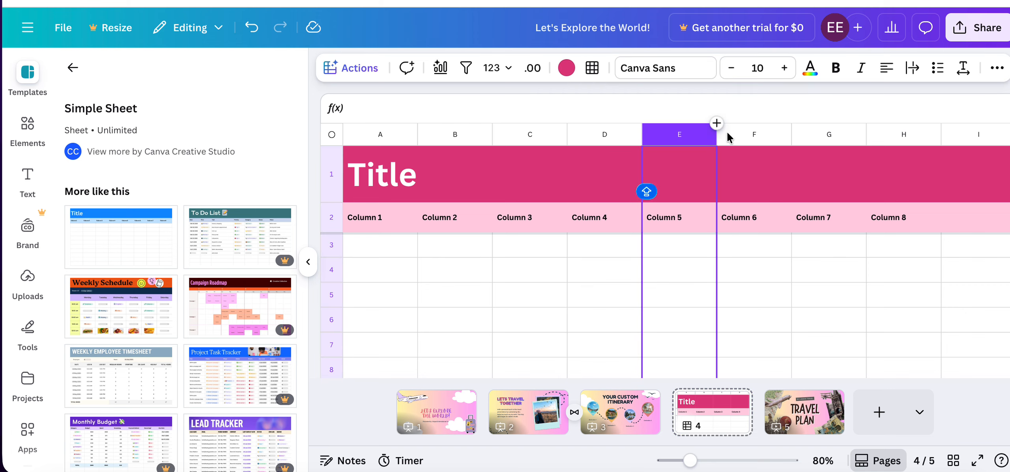
left_click(603, 137, "shift")
left_click(835, 137, "shift")
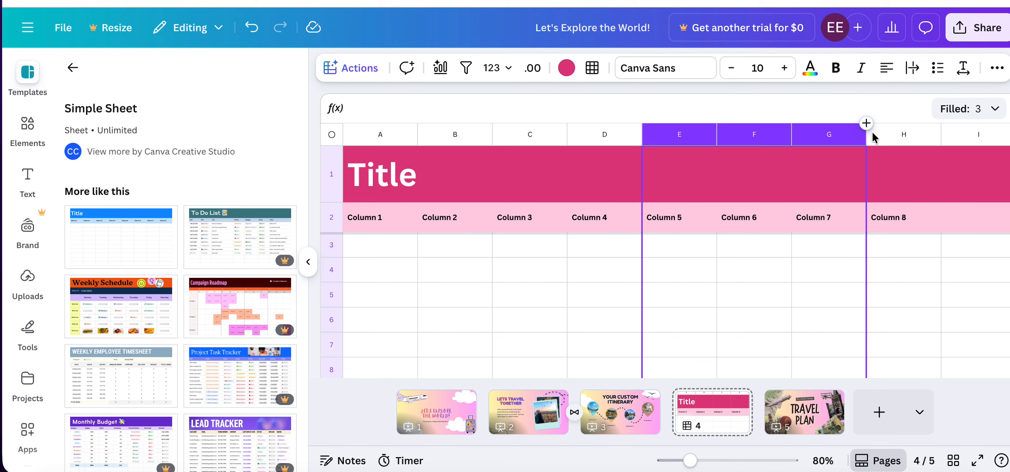
left_click(888, 136, "shift")
right_click(677, 137)
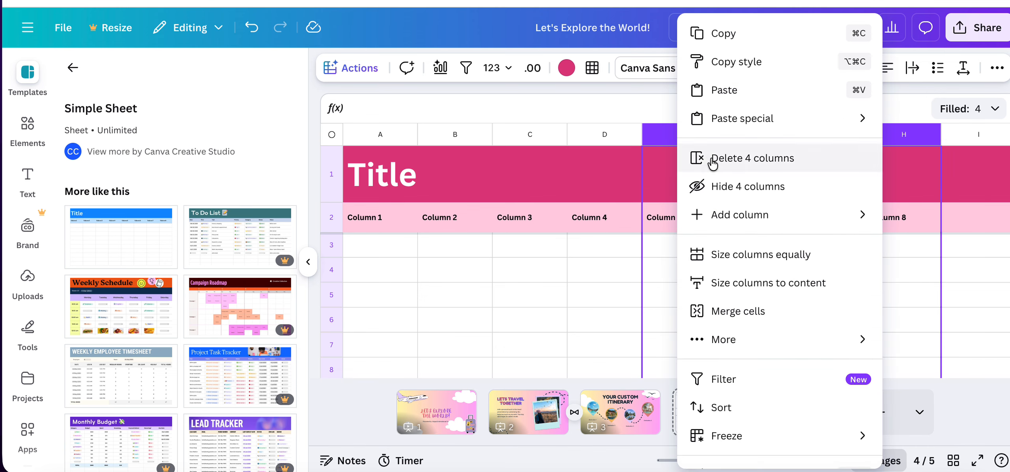
left_click(746, 158)
Delete the empty columns E through K from the page 4 sheet.
scroll(665, 132, "right", 6)
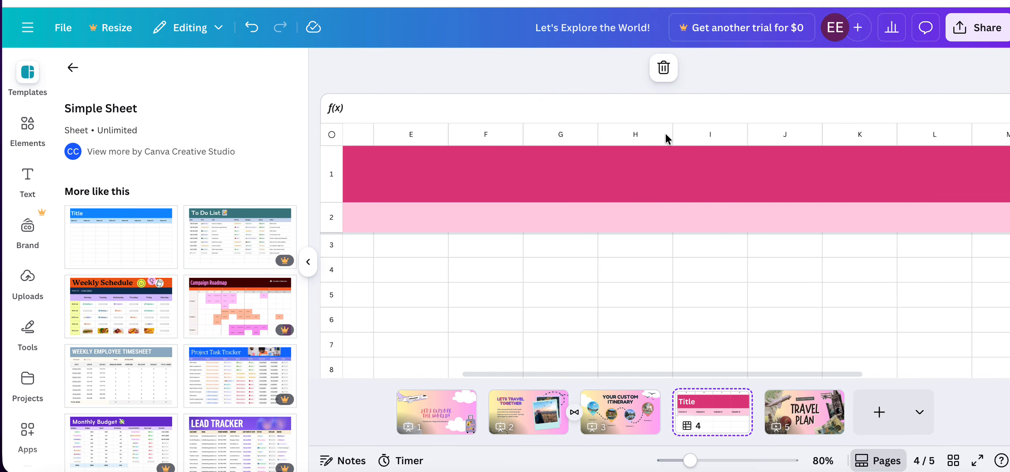
left_click(419, 132)
left_click(859, 132, "shift")
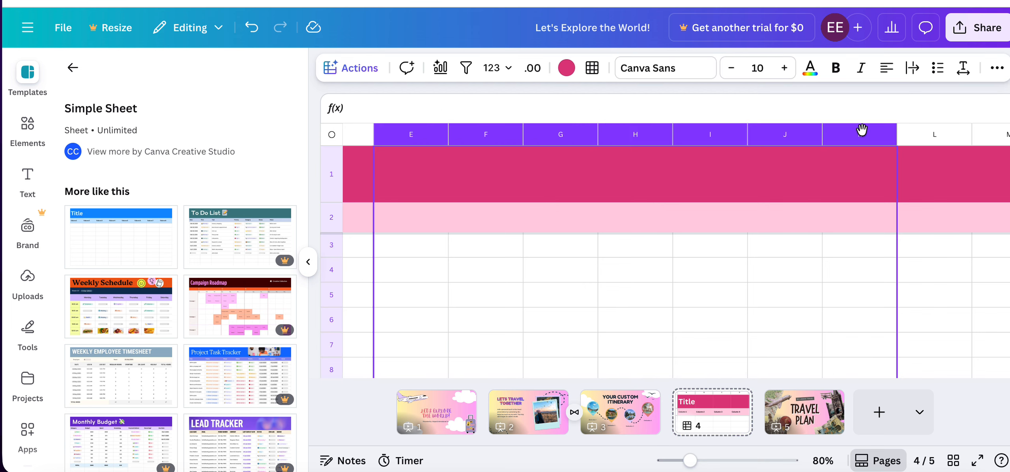
right_click(839, 140)
left_click(746, 160)
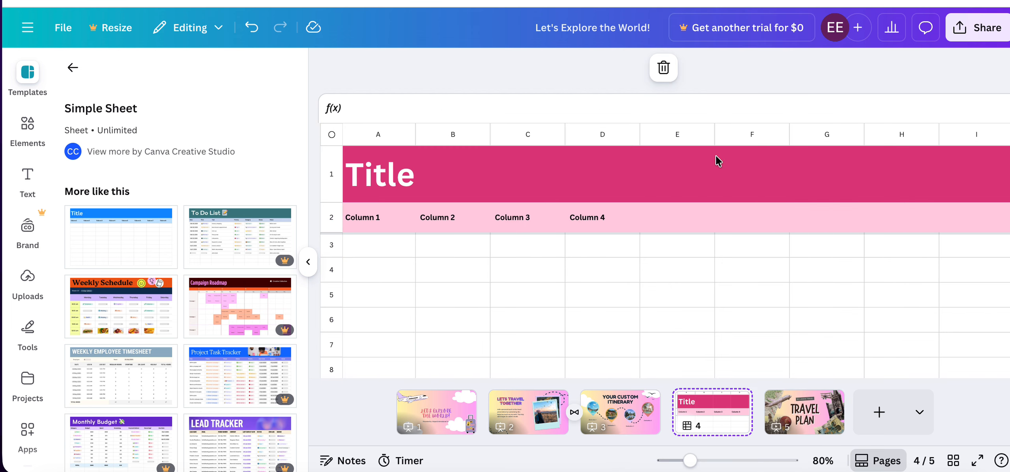
Delete the surplus columns from column B onwards so that the sheet keeps only three columns.
left_click(454, 139)
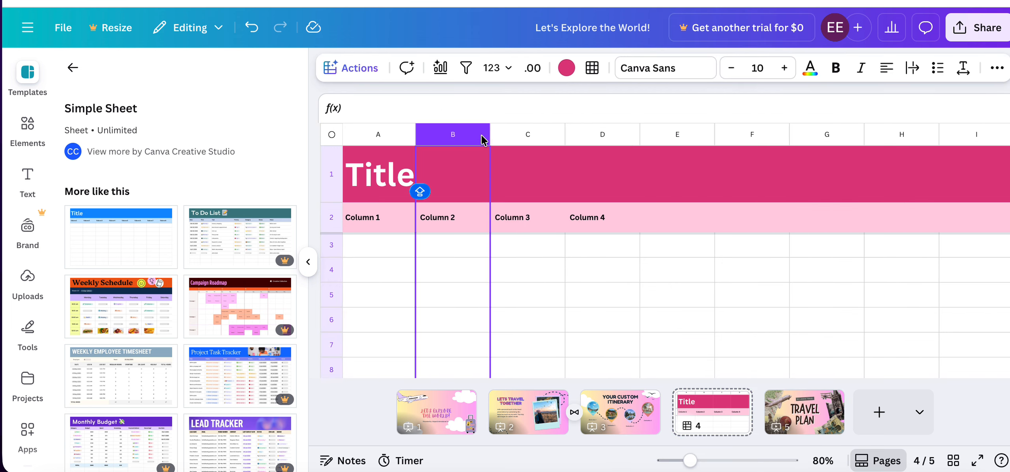
left_click(804, 136, "shift")
right_click(804, 135)
left_click(826, 95)
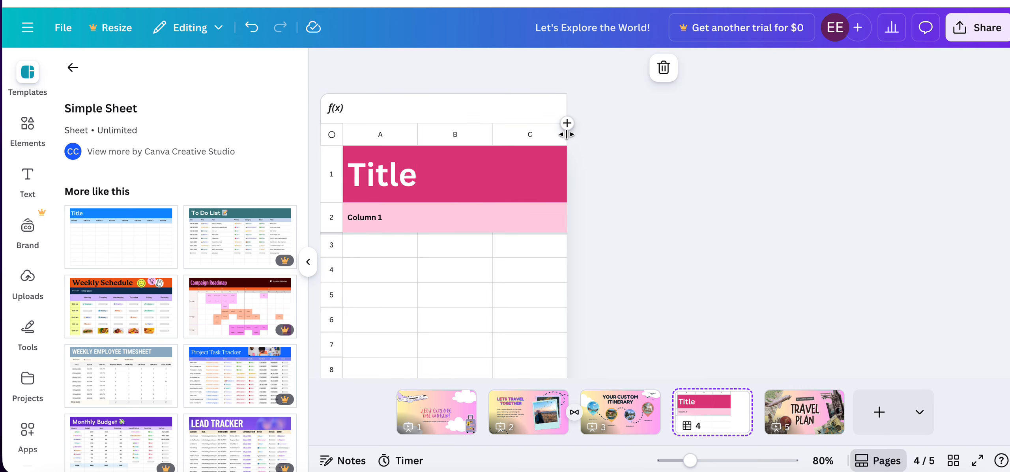
Widen the sheet's columns A, B and C to spread the table across the page.
left_click_drag(566, 130, 748, 131)
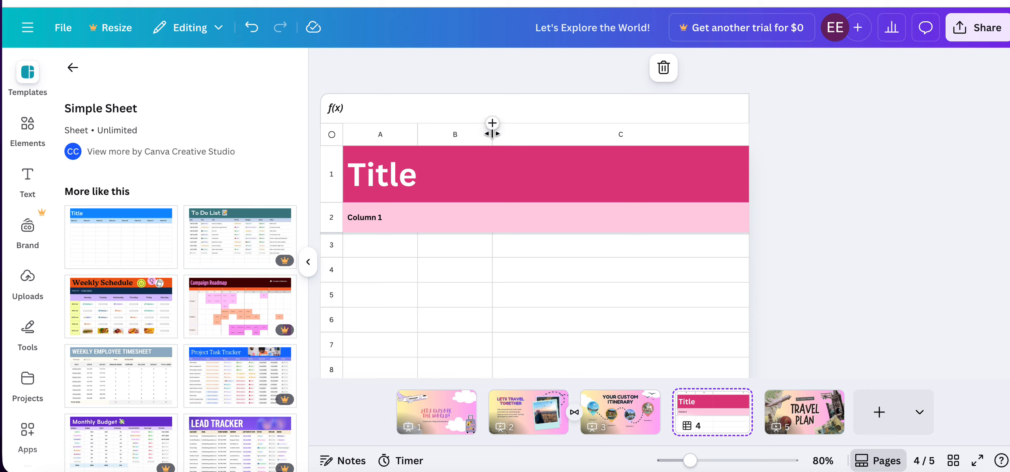
left_click_drag(493, 136, 617, 136)
left_click_drag(418, 136, 496, 136)
Replace the sheet's title text with "Travel Packages".
left_click(432, 176)
left_click(425, 179)
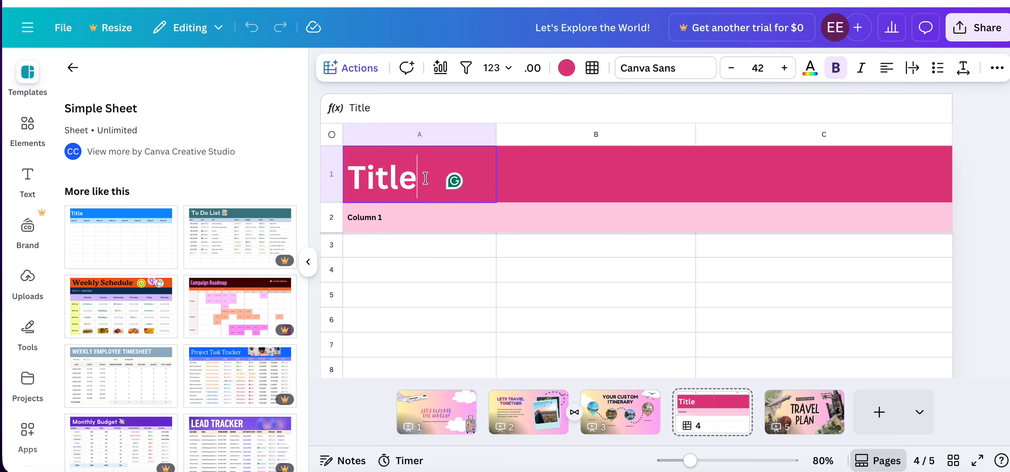
key("BackSpace")
key("BackSpace")
key("BackSpace")
key("BackSpace")
key("BackSpace")
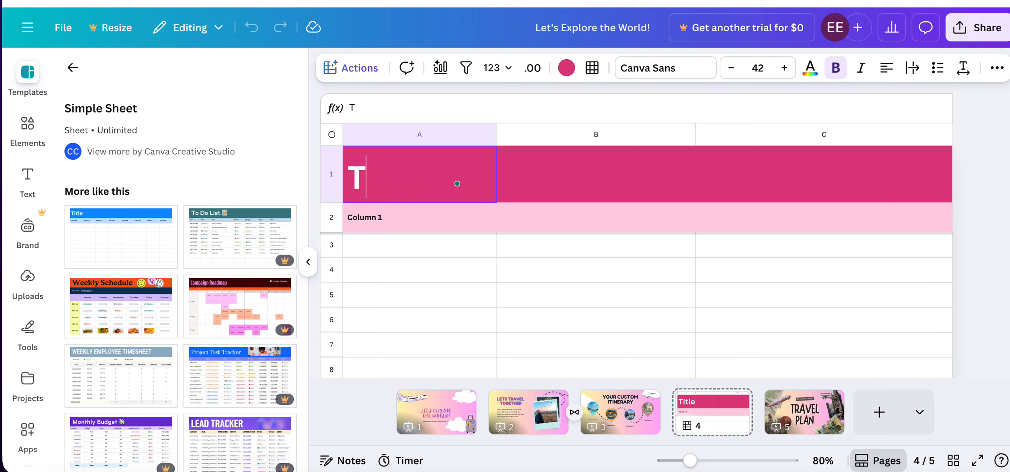
type("TR")
key("BackSpace")
type("rave;l Packages")
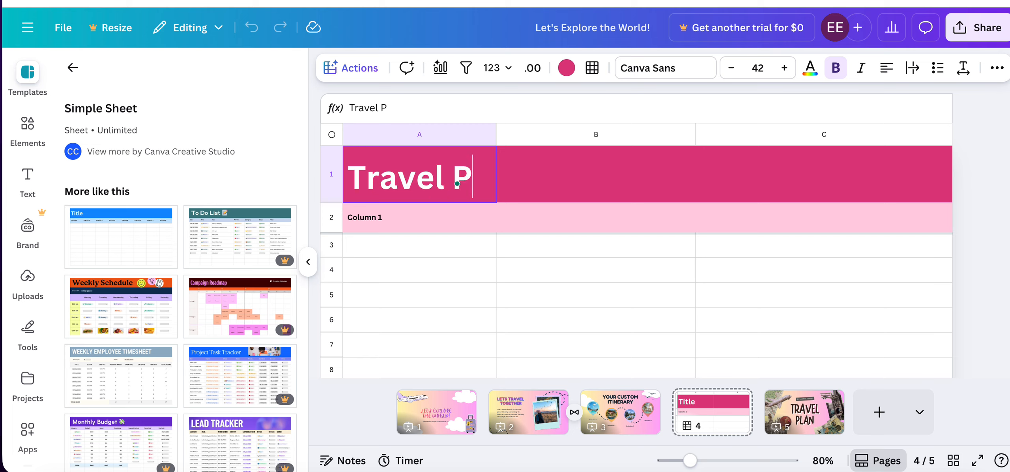
Enter the row 2 column headings "Basic", "Standard" and "Gold" in columns A to C.
left_click(371, 221)
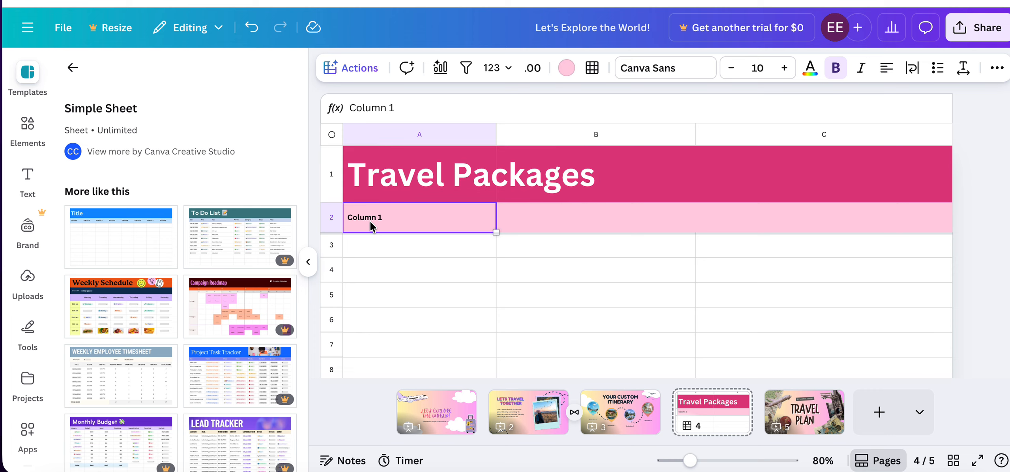
type("Basic")
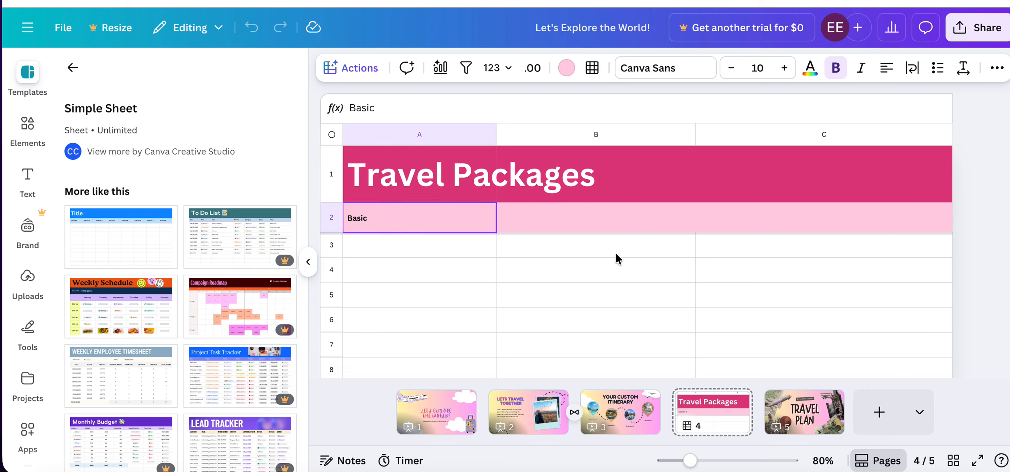
left_click(595, 222)
type("Stabdard")
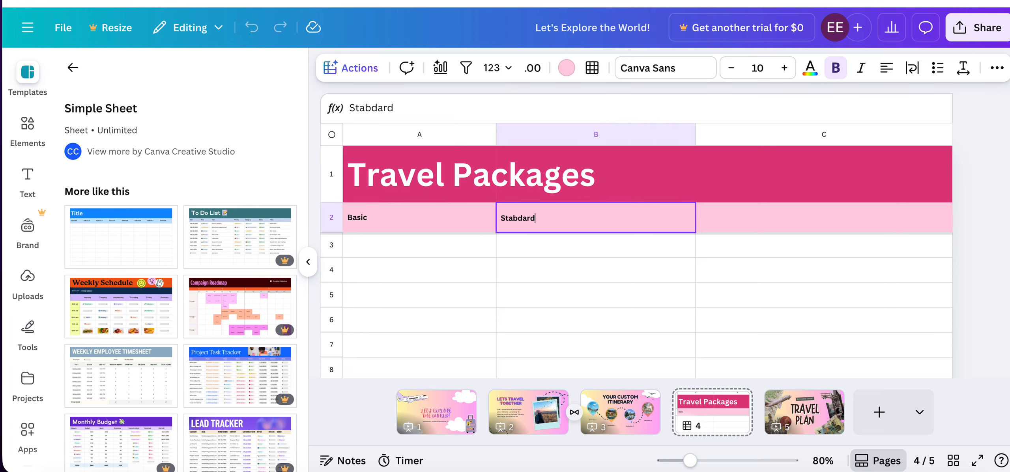
left_click(517, 219)
key("BackSpace")
type("n")
left_click(758, 222)
type("Gold")
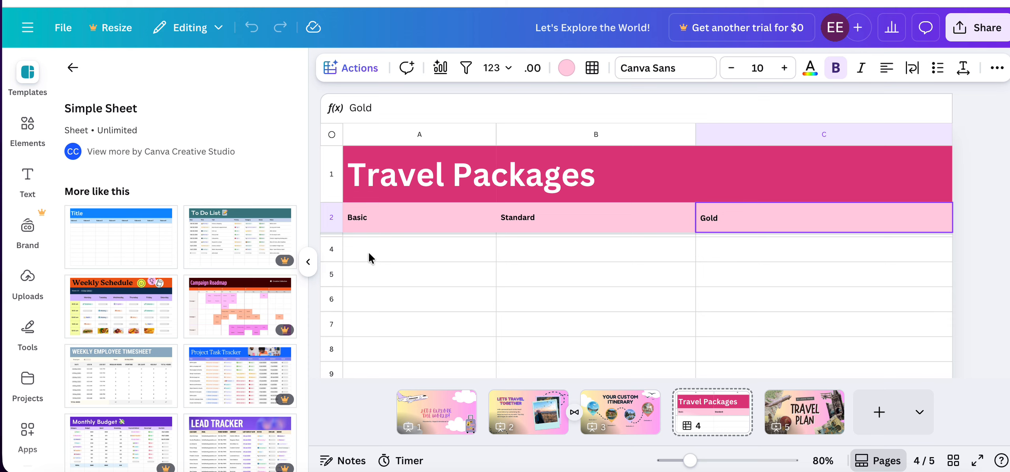
Enter "1 day + tour = $150" under Basic and "1 day + meal +massage = $350" under Standard in row 3.
left_click(369, 249)
type("1 day + tour = $150")
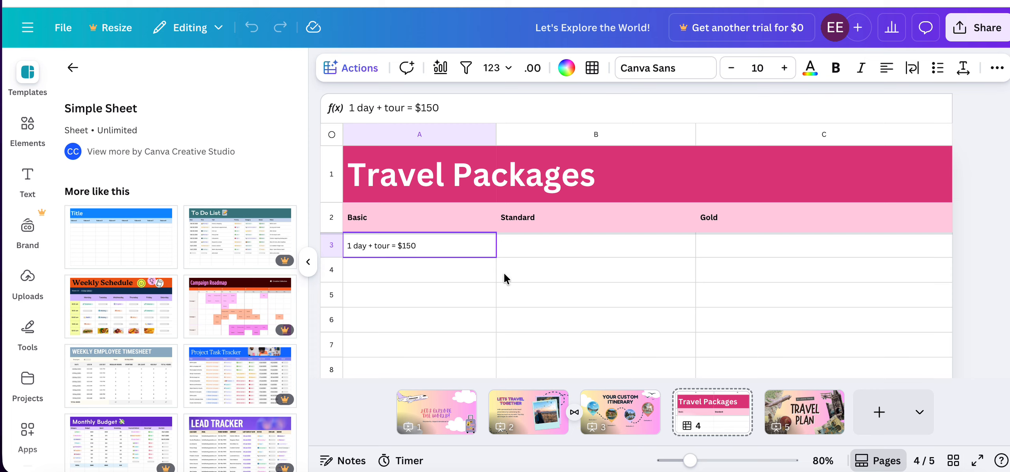
double_click(551, 249)
type("1 day + meal +massage = $350")
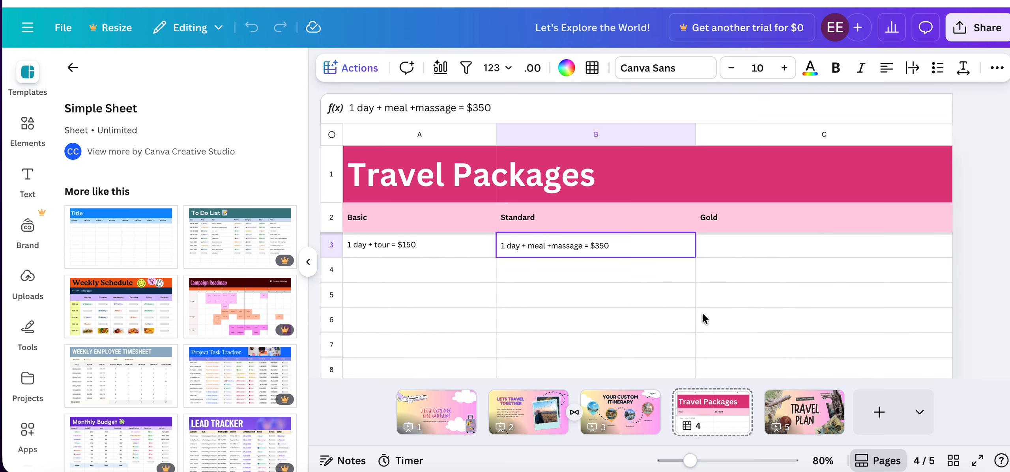
Delete the "BY LARANA TRAVEL" label above the title on page 5.
left_click(806, 422)
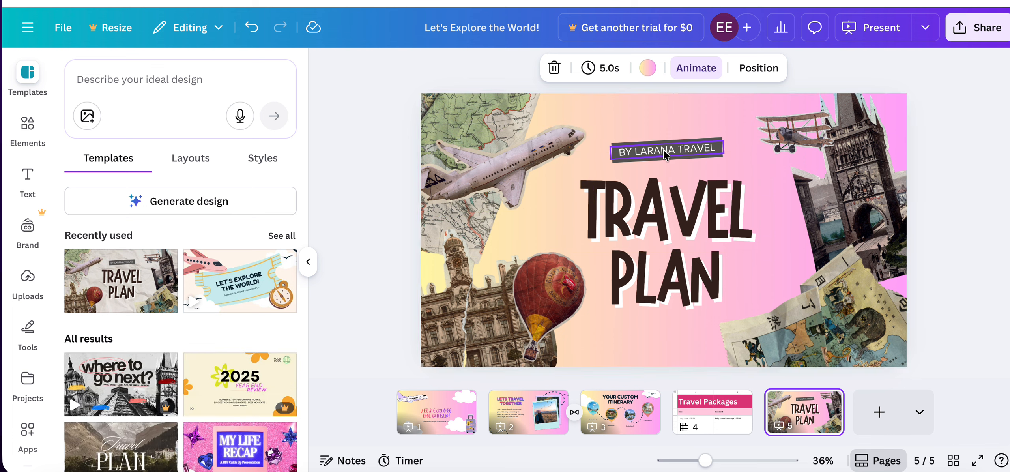
left_click(619, 143)
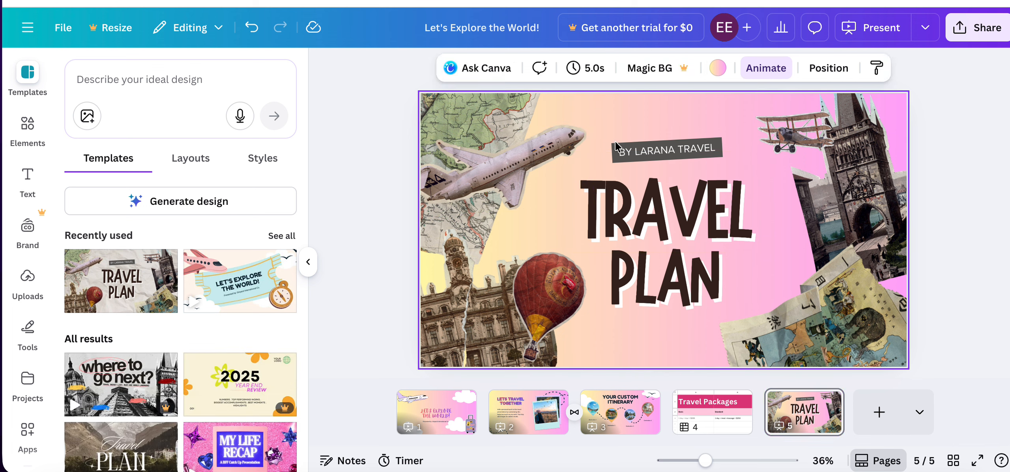
left_click(623, 164)
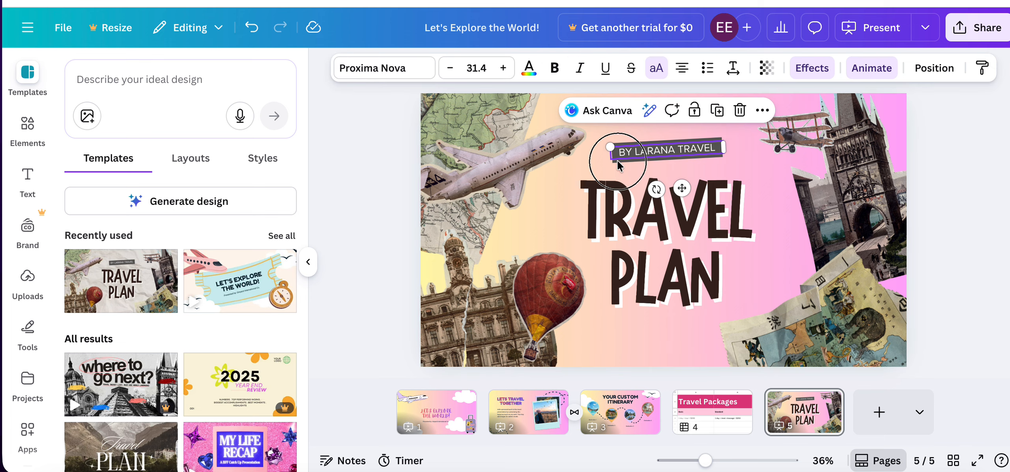
left_click(616, 168)
left_click(624, 146)
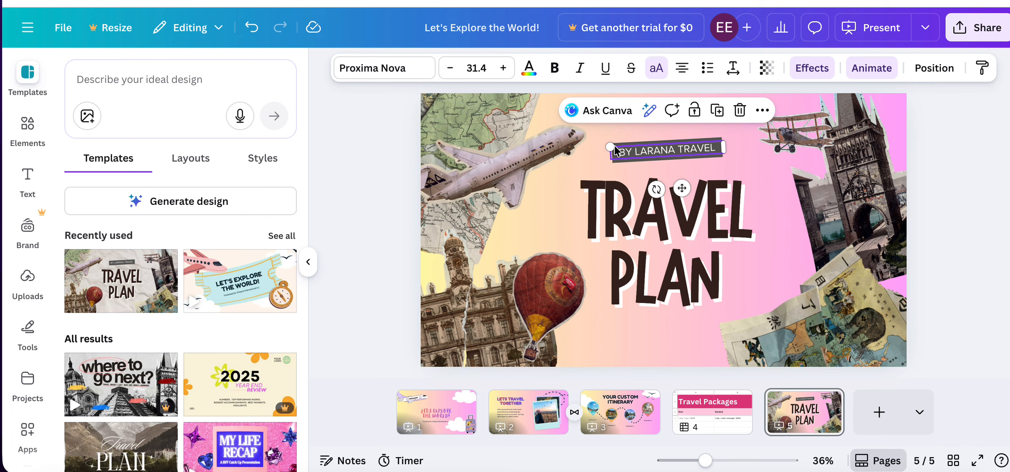
mouse_move(650, 154)
left_mouse_down()
mouse_move(651, 136)
mouse_move(655, 147)
left_mouse_up()
key("Delete")
Nudge the upper title line on page 5 and change the two-line title to "HAPPY" and "TRAVEL".
left_click_drag(659, 217, 656, 210)
double_click(592, 199)
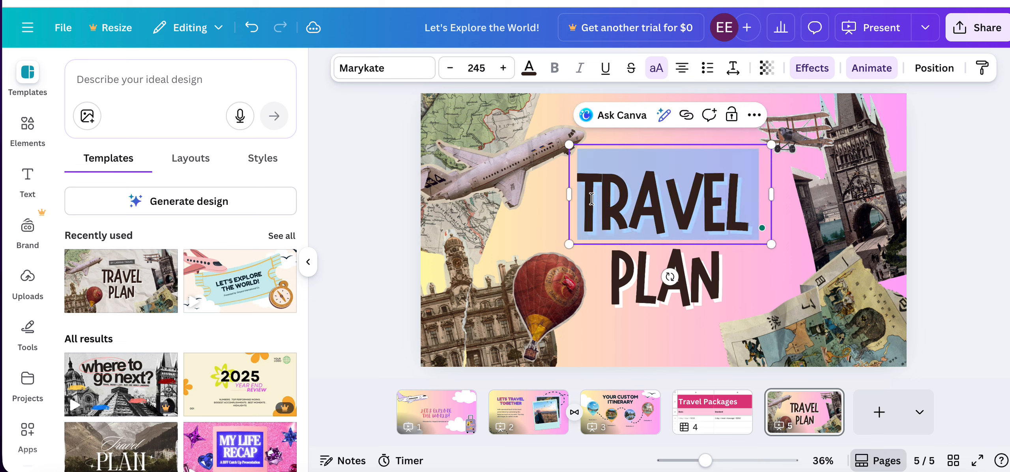
type("HAP")
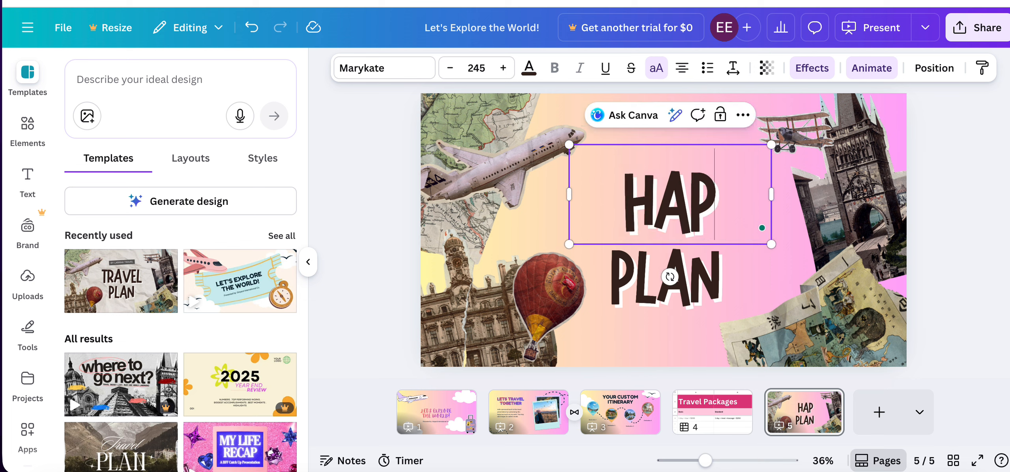
type("PY")
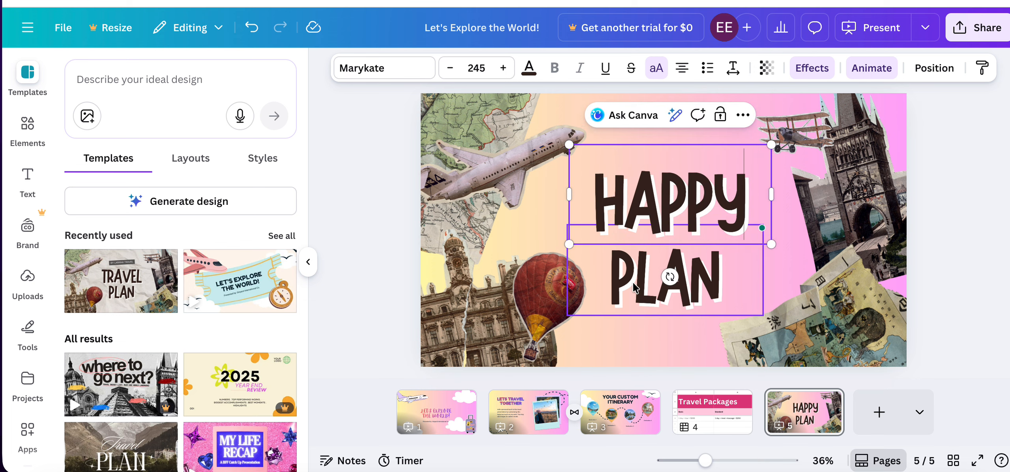
left_click(672, 278)
double_click(725, 280)
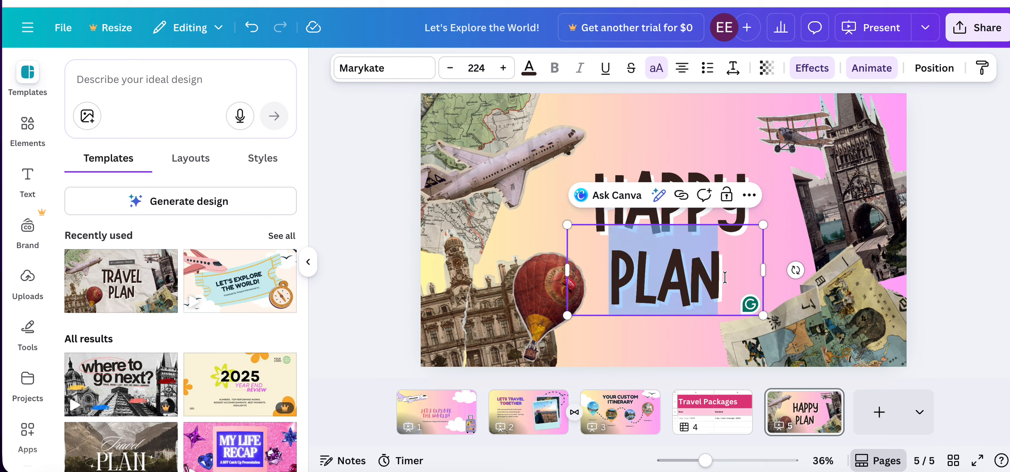
type("TRAVEL")
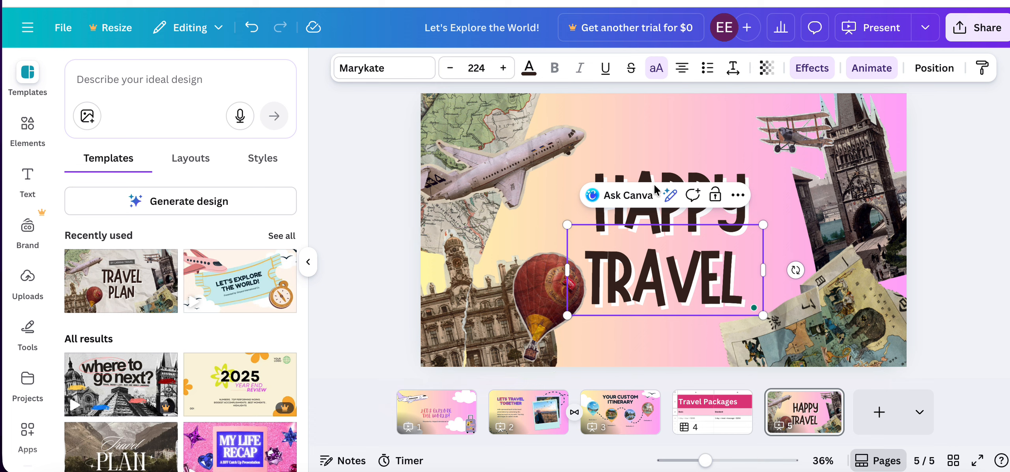
Apply the Breathe animation to the "HAPPY" text on page 5.
left_click(653, 209)
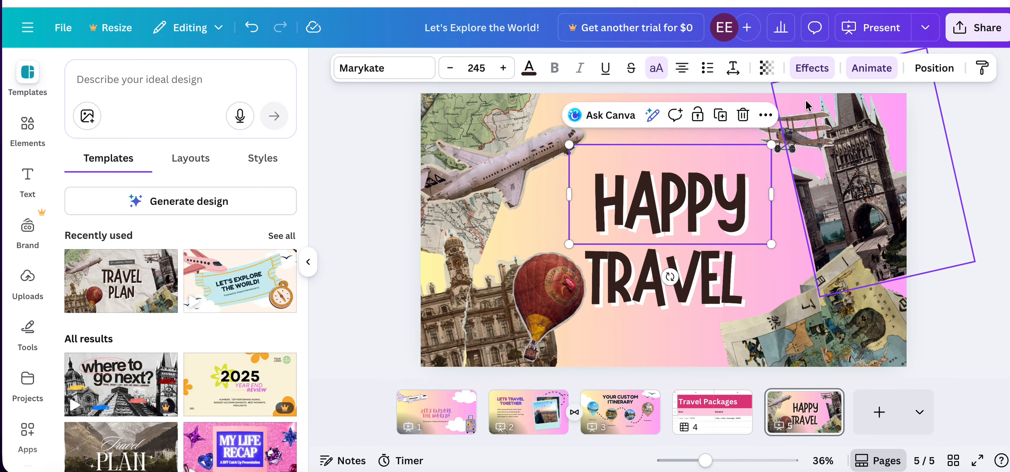
left_click(856, 71)
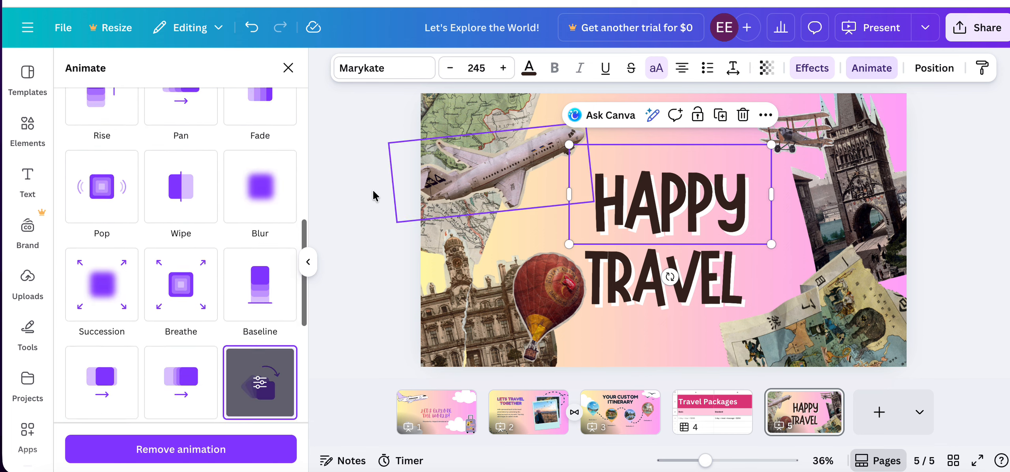
scroll(180, 236, "down", 5)
left_click(191, 126)
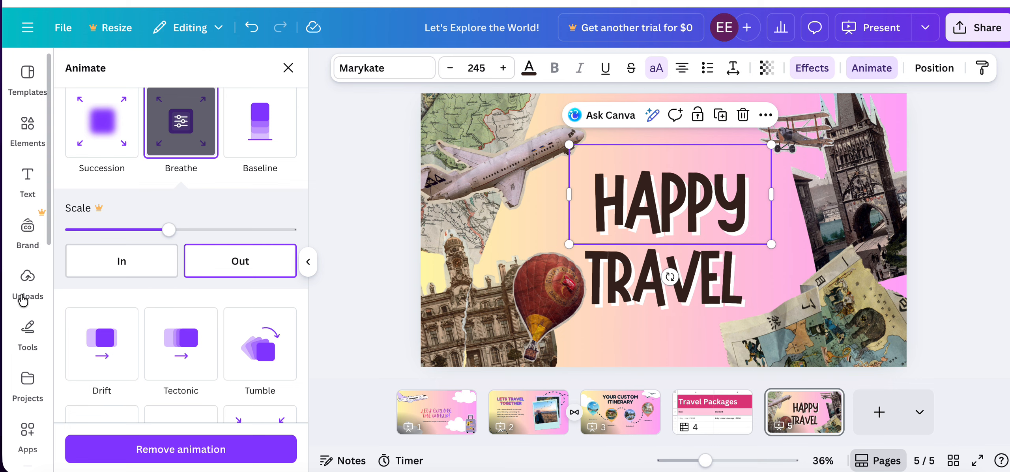
Add the uploaded audio track "Sunset Dream - Cheel.mp3" as background music beneath the presentation's pages.
left_click(28, 279)
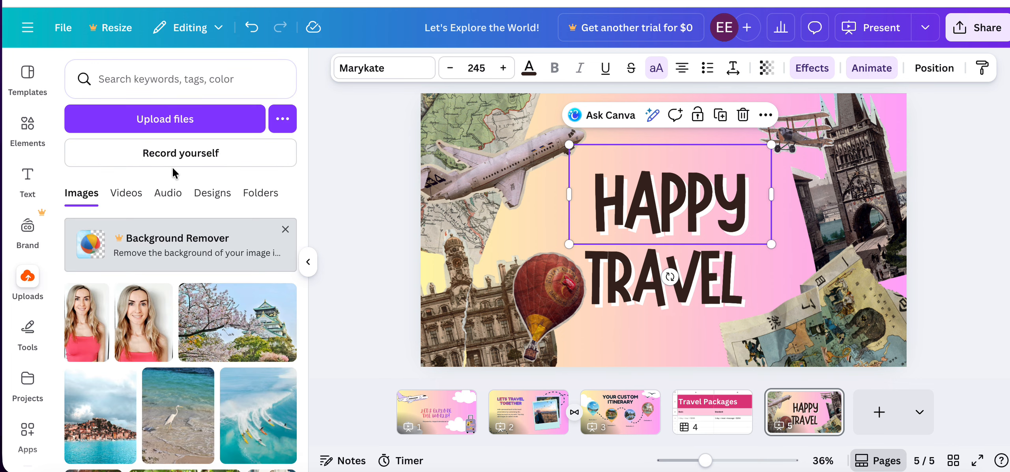
left_click(169, 195)
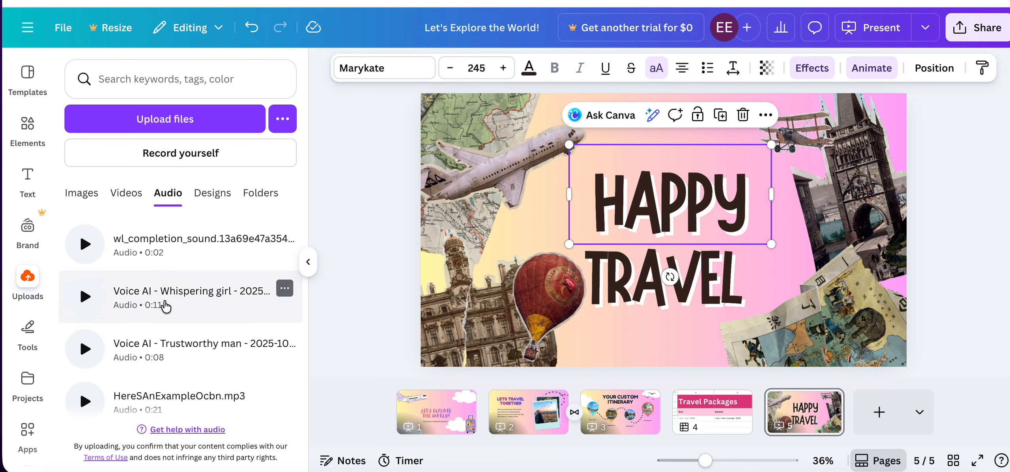
scroll(162, 304, "down", 5)
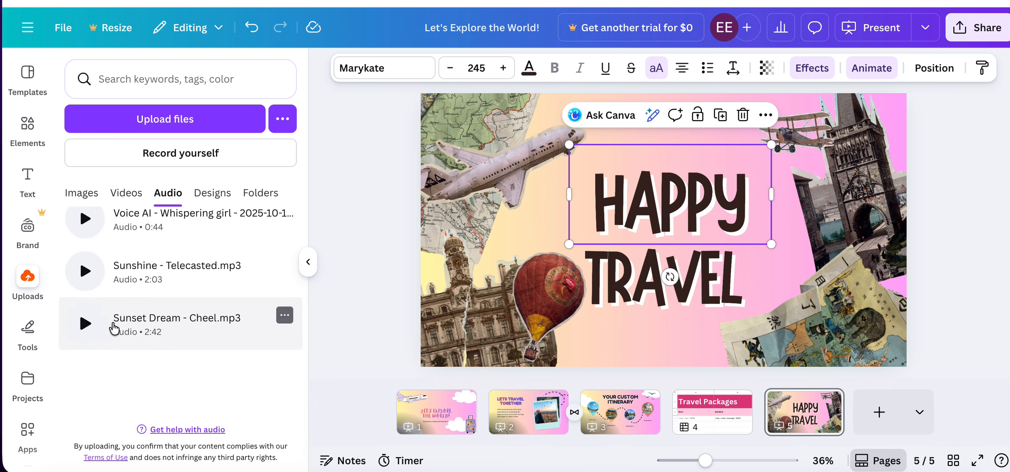
left_click_drag(153, 324, 556, 292)
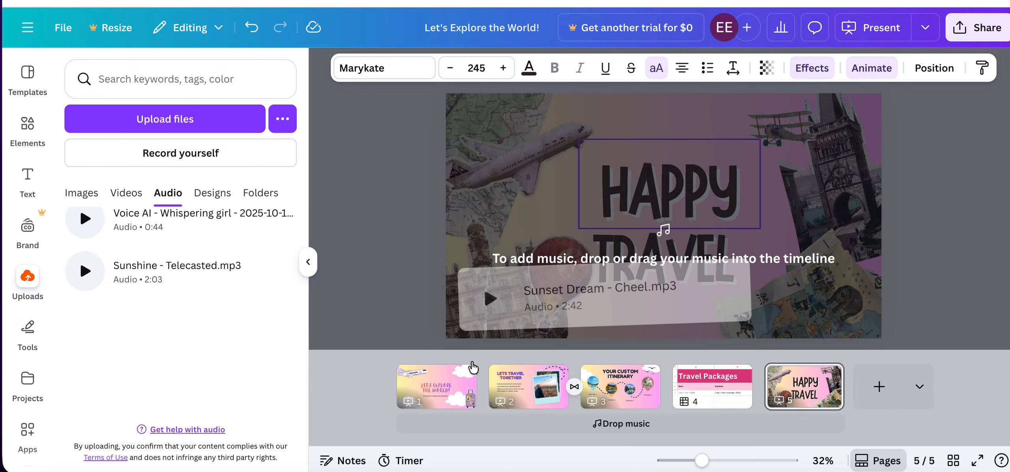
left_click_drag(473, 367, 613, 411)
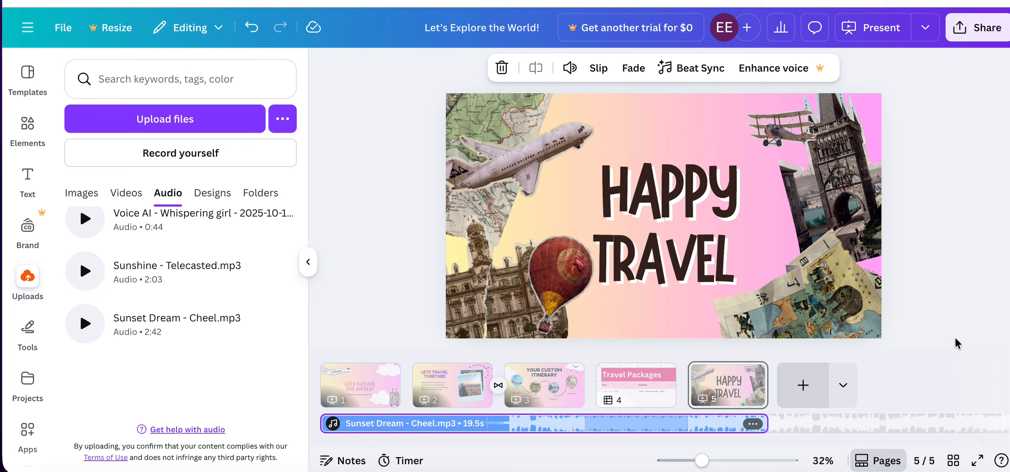
left_click(947, 347)
left_click_drag(801, 389, 773, 378)
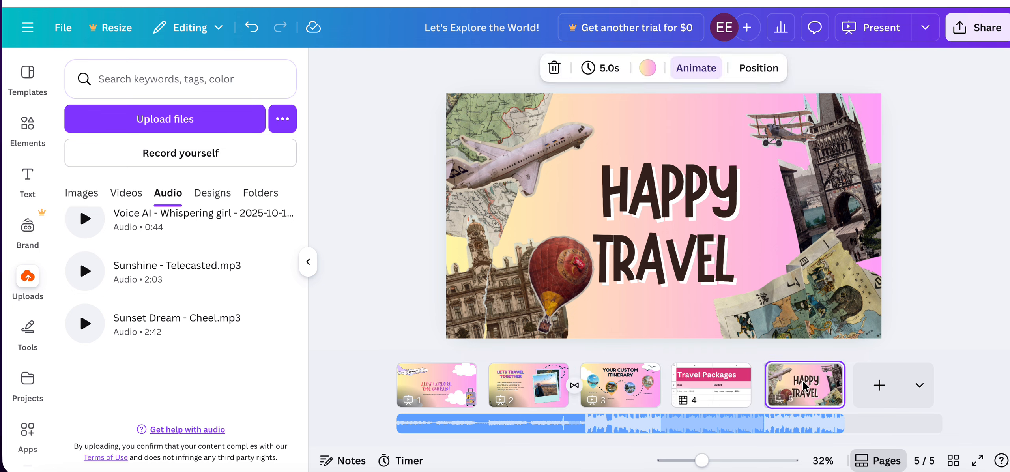
right_click(787, 389)
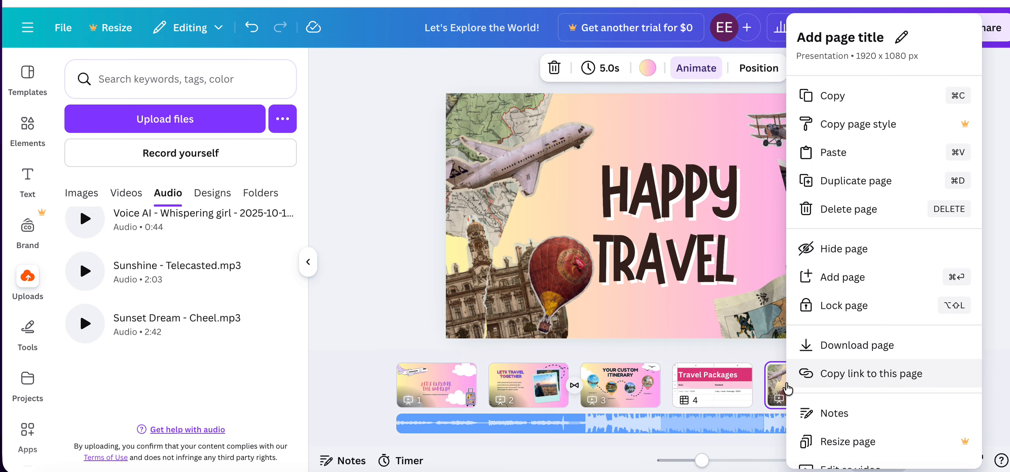
left_click(743, 353)
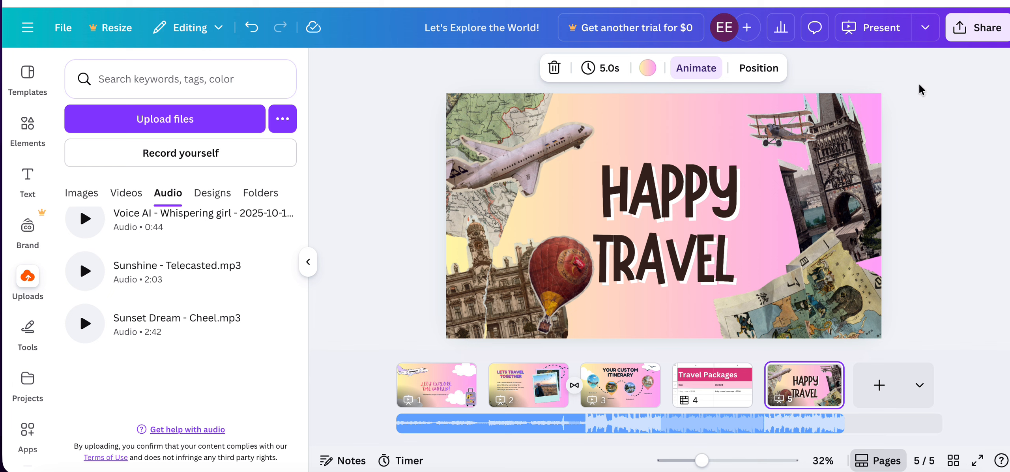
left_click(884, 75)
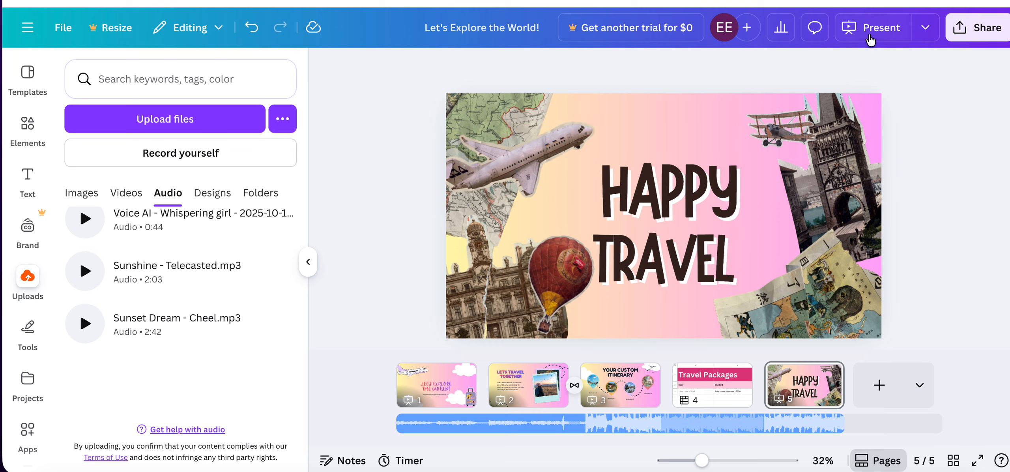
Preview page 5 in full screen, go back to page 1 and exit the presentation.
left_click(872, 36)
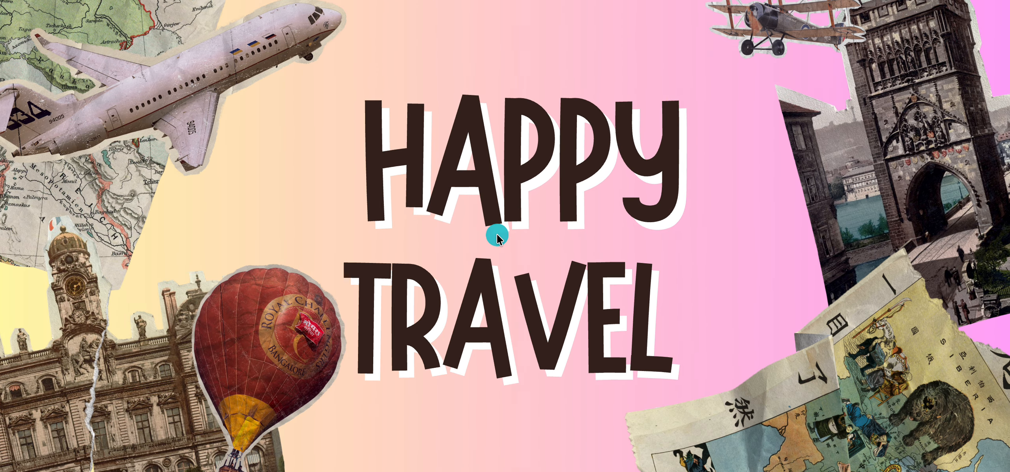
left_click(685, 303)
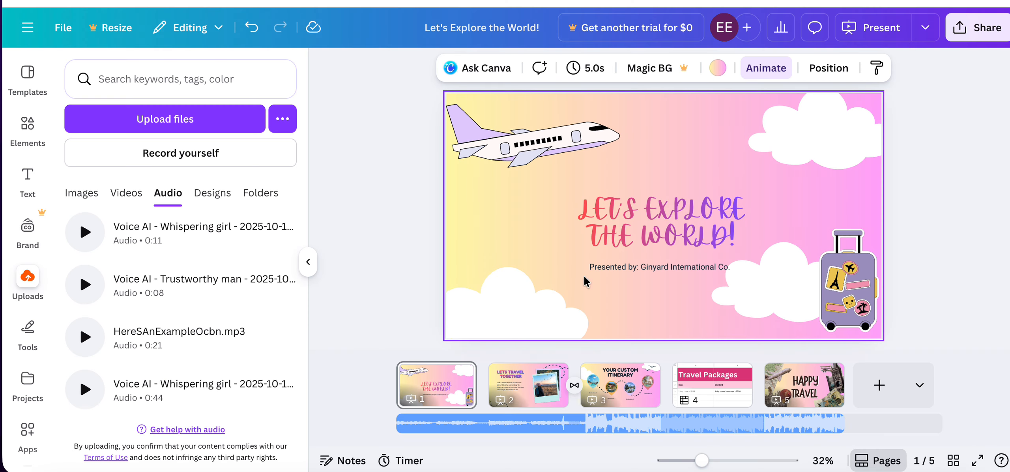
left_click(428, 382)
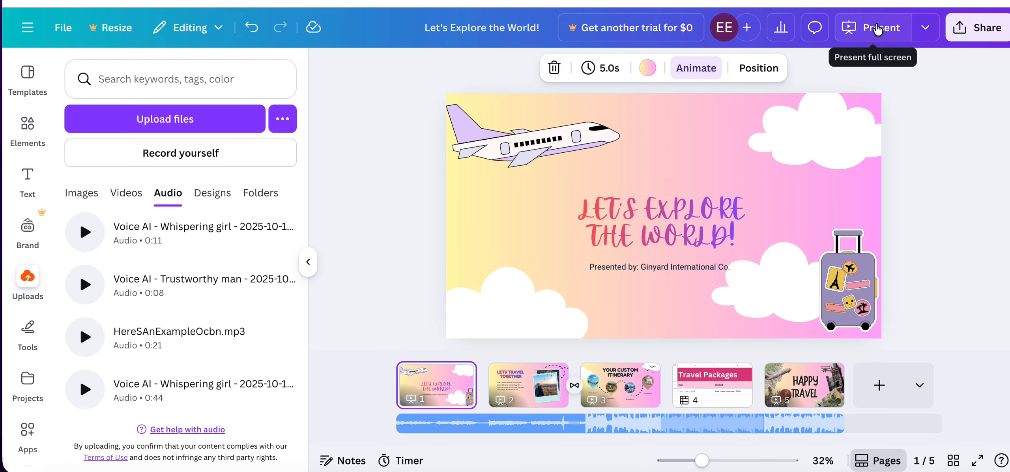
Present the design in full screen from page 1 through page 5 and exit back to the editor.
left_click(877, 29)
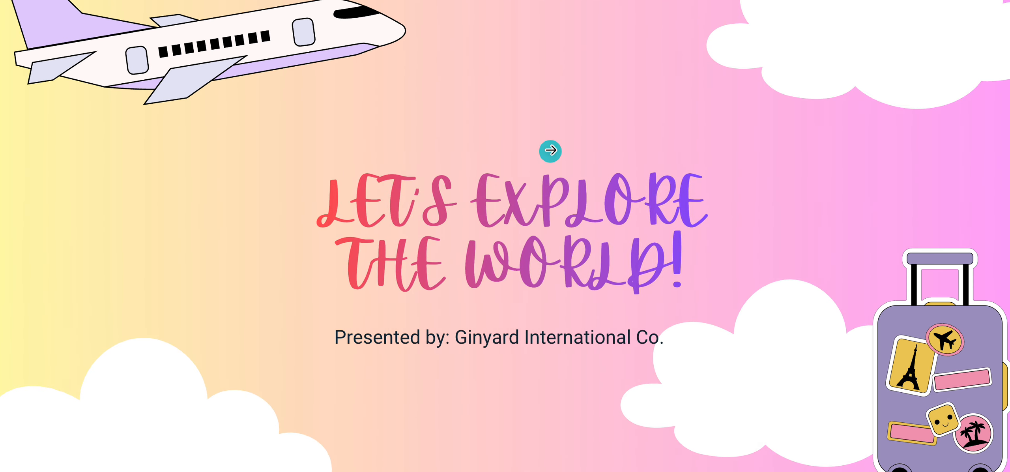
left_click(551, 148)
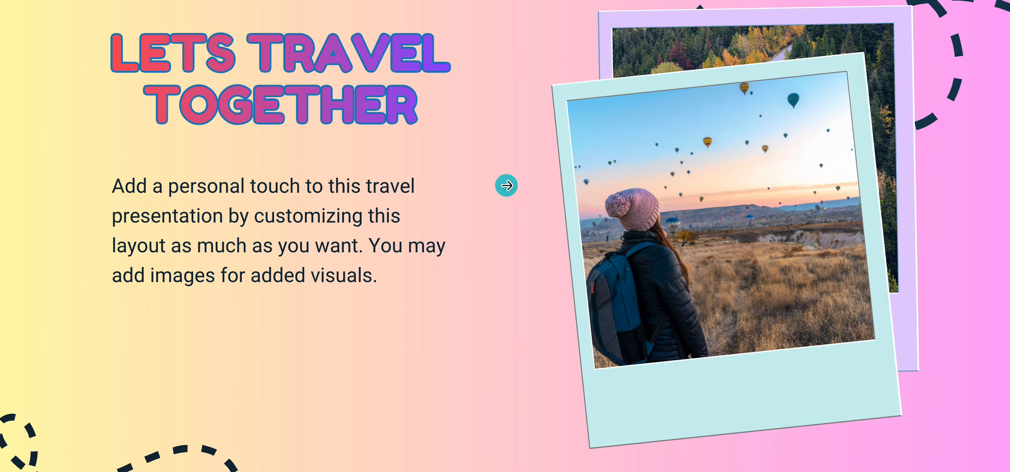
left_click(507, 185)
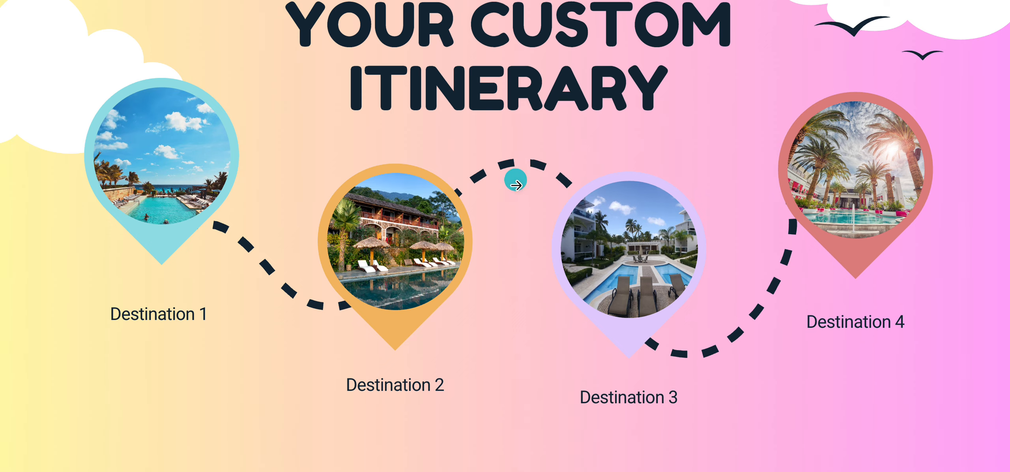
left_click(529, 186)
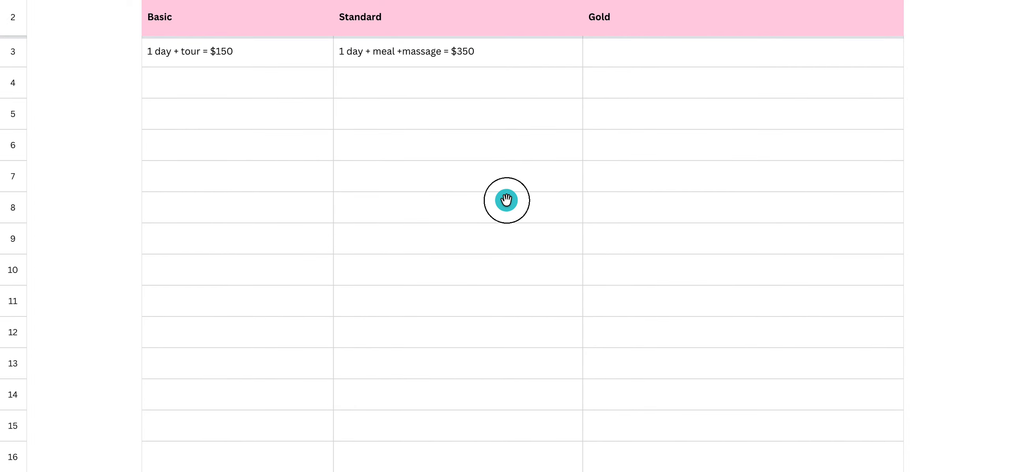
left_click(507, 201)
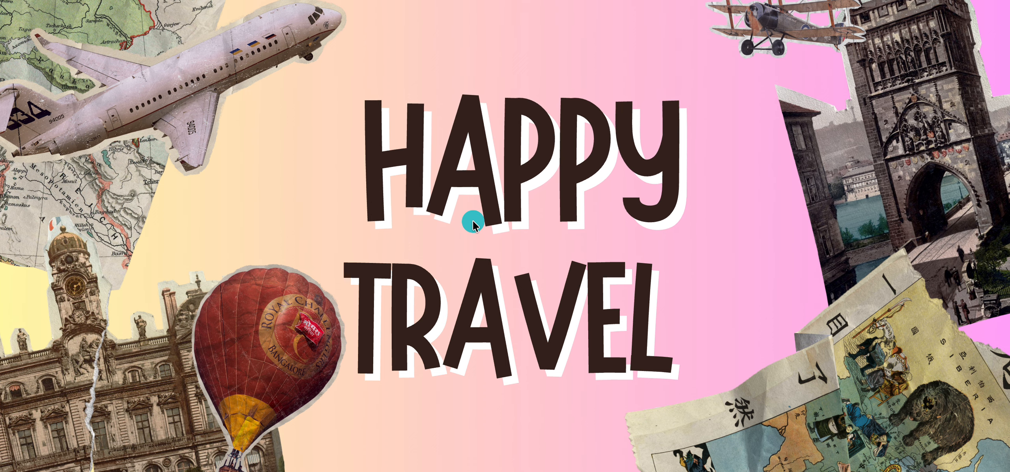
key("Escape")
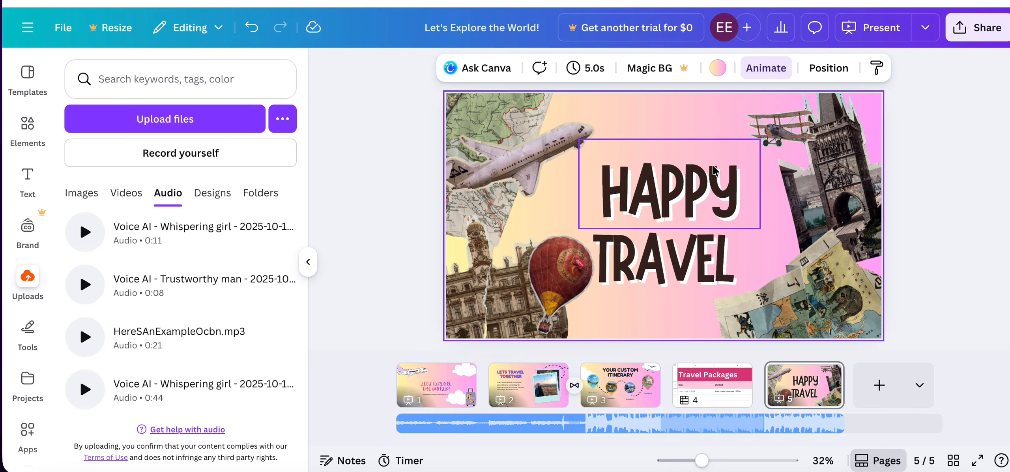
Review the file types offered for downloading the design and close the download options without exporting.
left_click(59, 28)
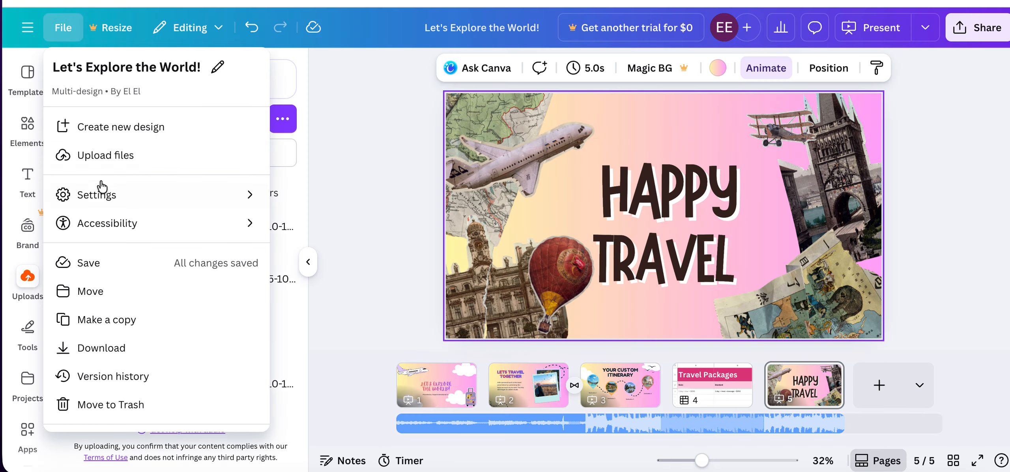
left_click(108, 348)
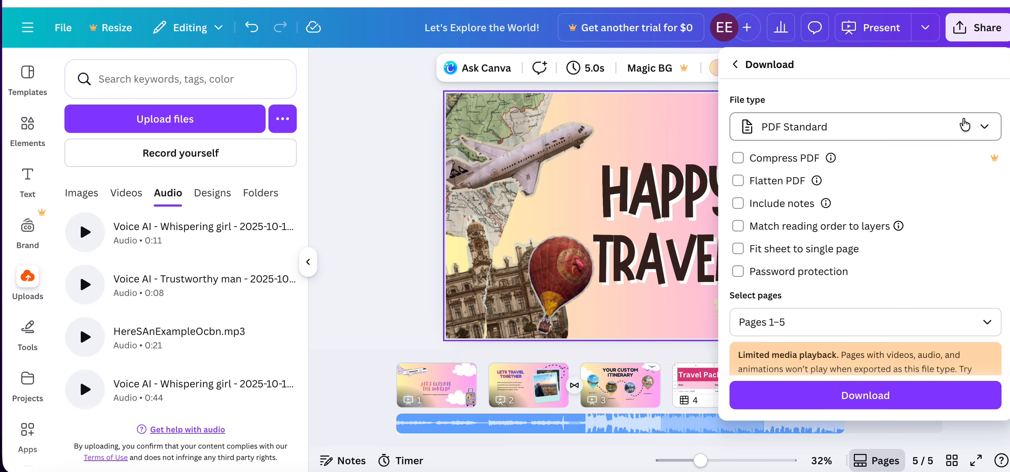
left_click(982, 129)
scroll(804, 257, "down", 3)
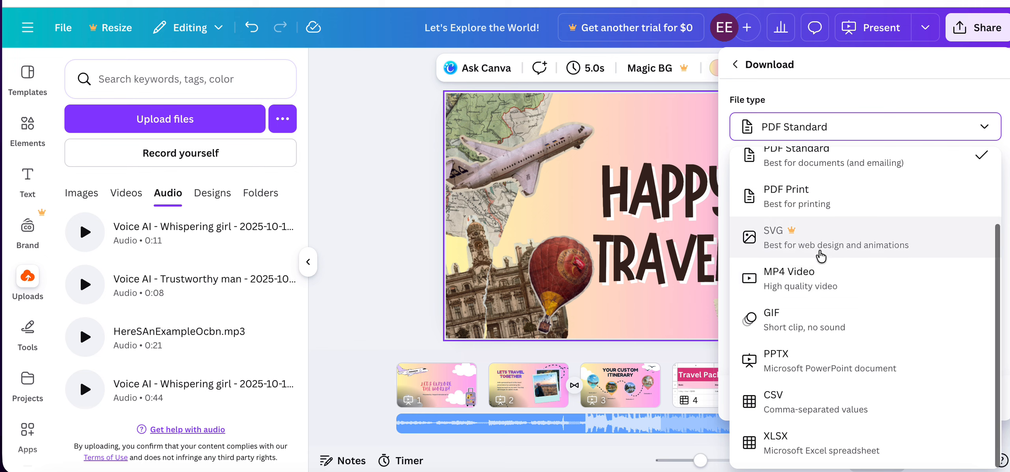
scroll(821, 256, "up", 1)
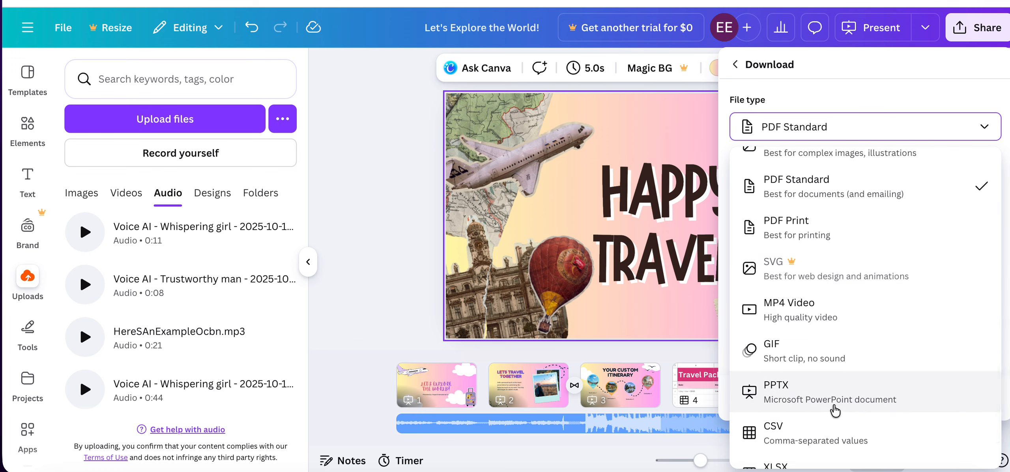
scroll(852, 401, "up", 2)
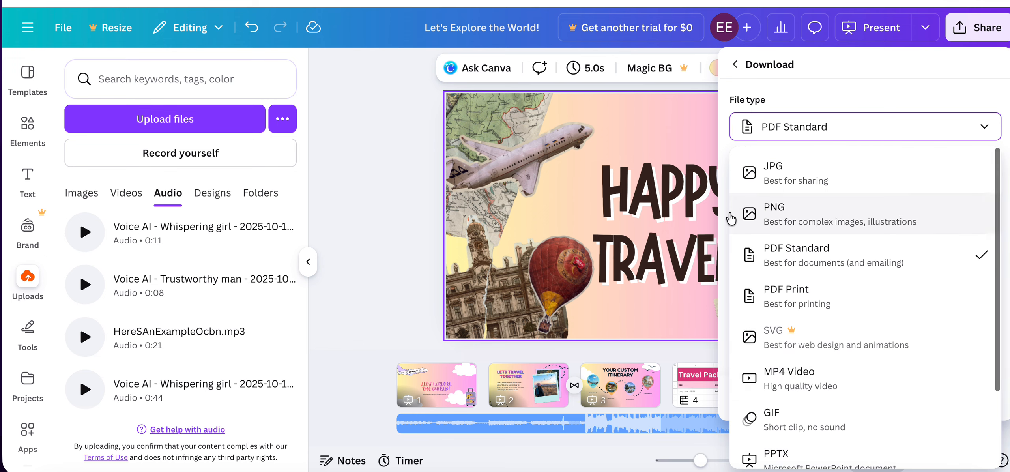
left_click(381, 92)
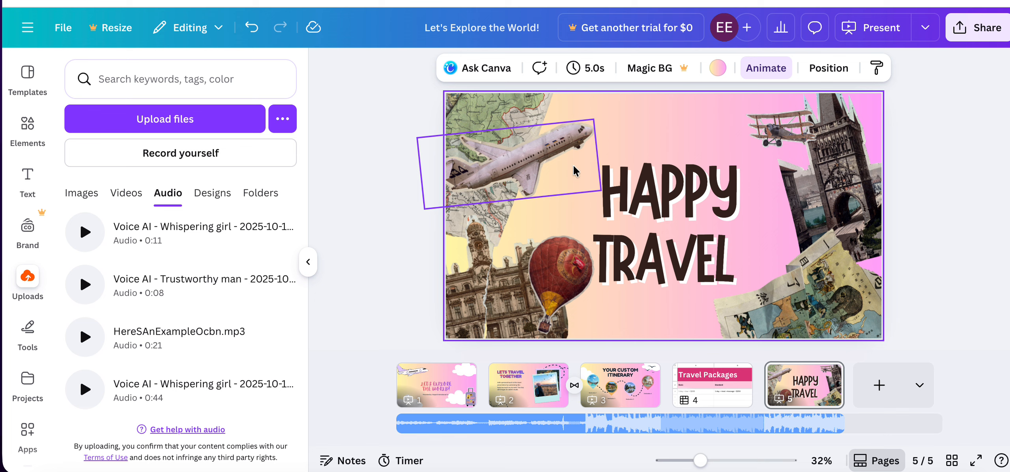